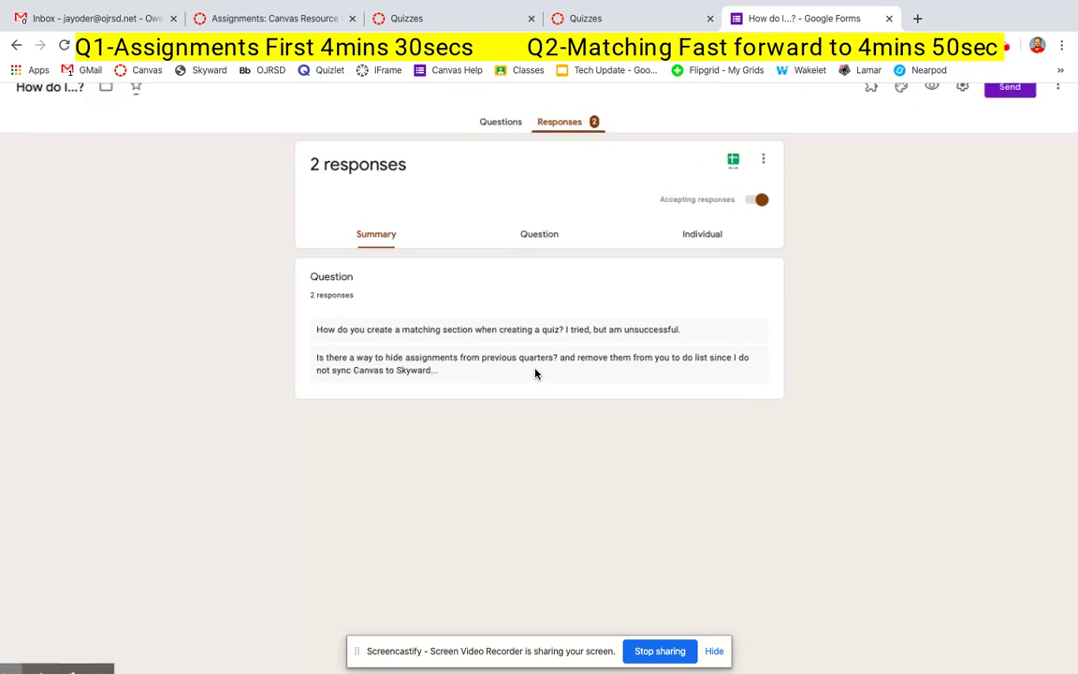
Review the submitted questions in the form responses, switch to the Canvas assignments page and collapse the Assignments group
scroll(535, 373, "up", 5)
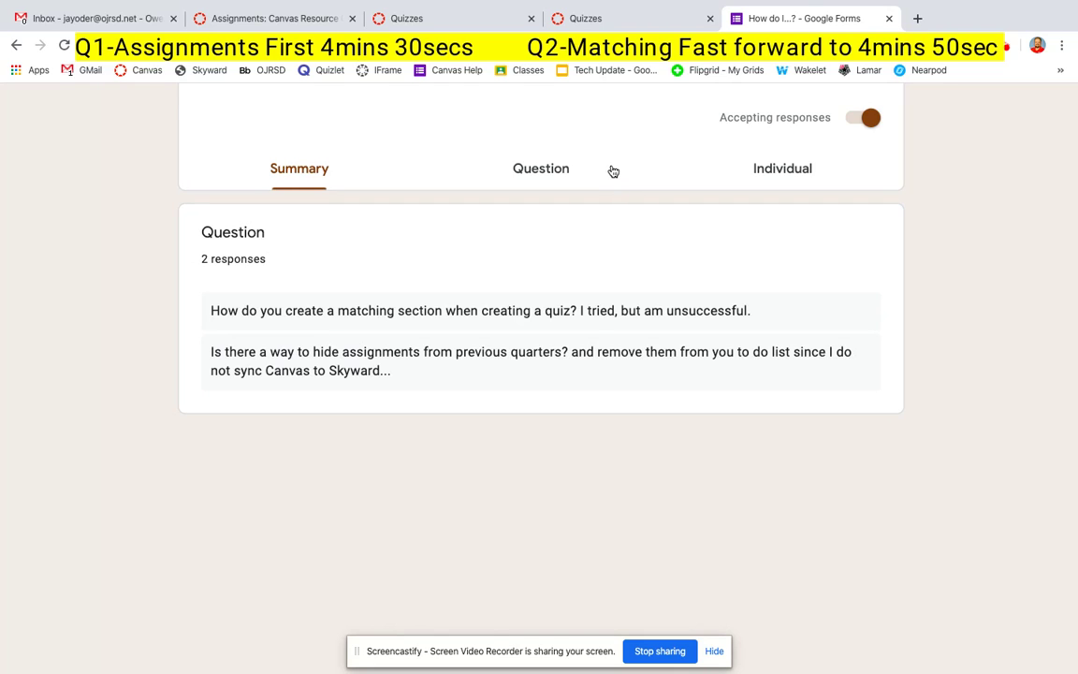
left_click(272, 21)
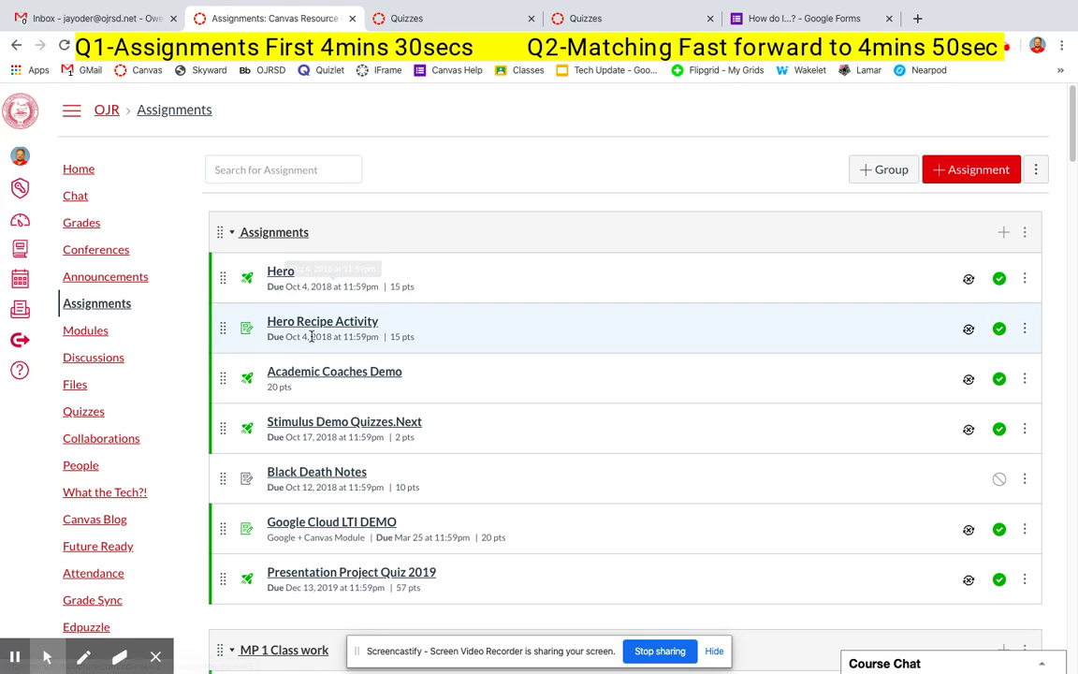
left_click(233, 234)
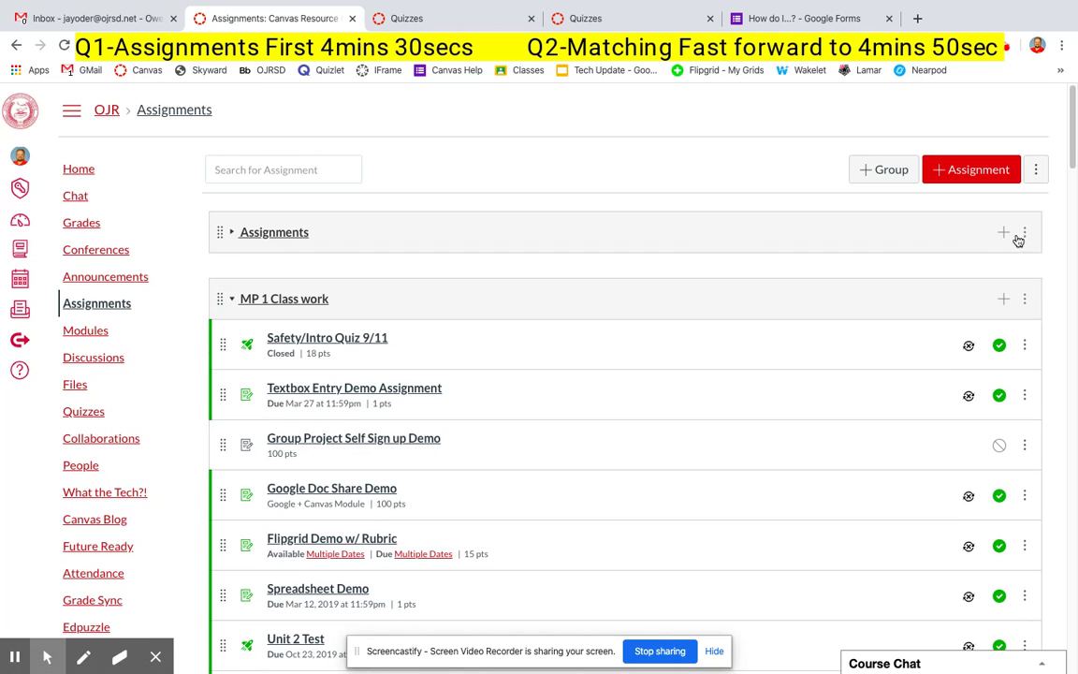
Rename the Assignments group to "Semester 1 Assignments" and move it below the MP 1 Class work group
left_click(1024, 235)
left_click(968, 276)
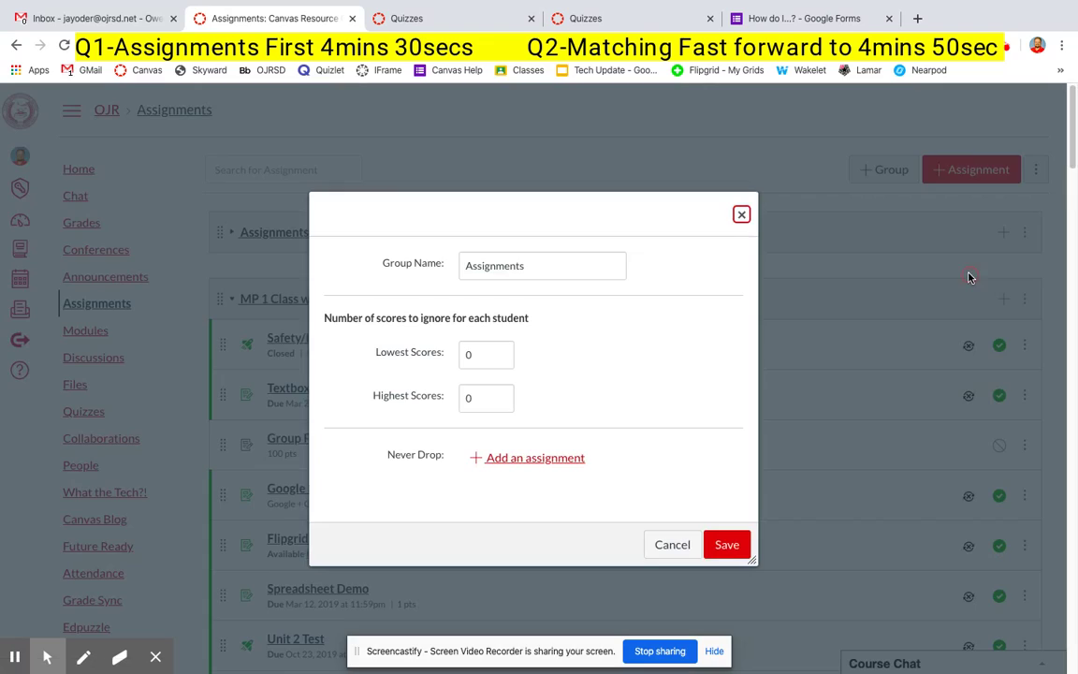
left_click(465, 266)
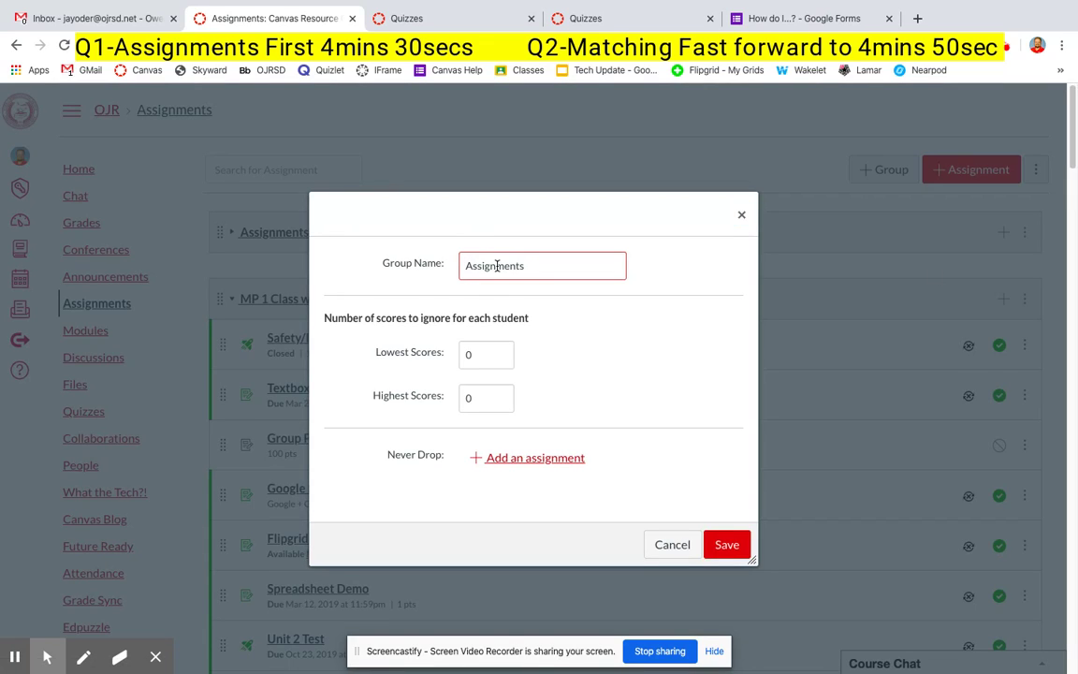
left_click(468, 267)
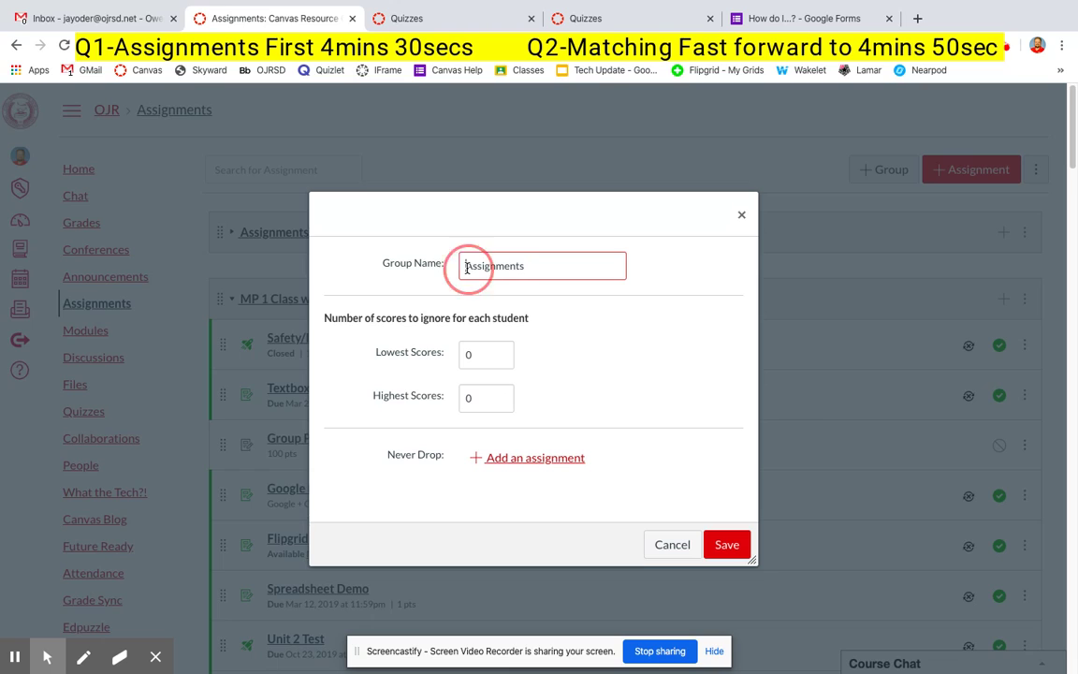
type("aemester 1")
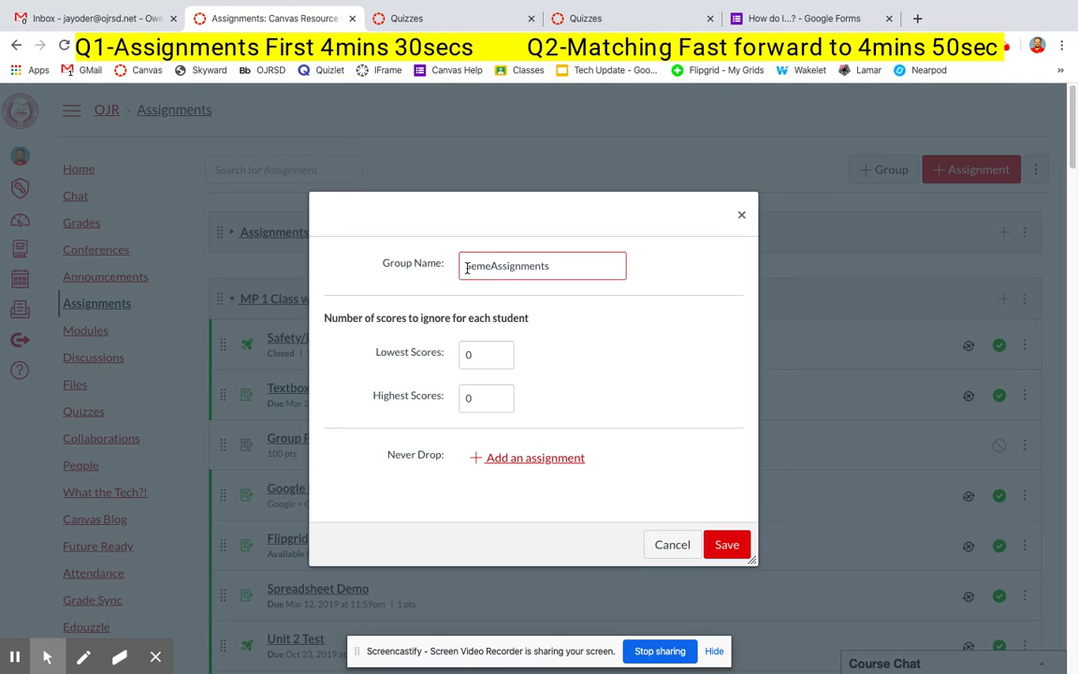
left_click(737, 556)
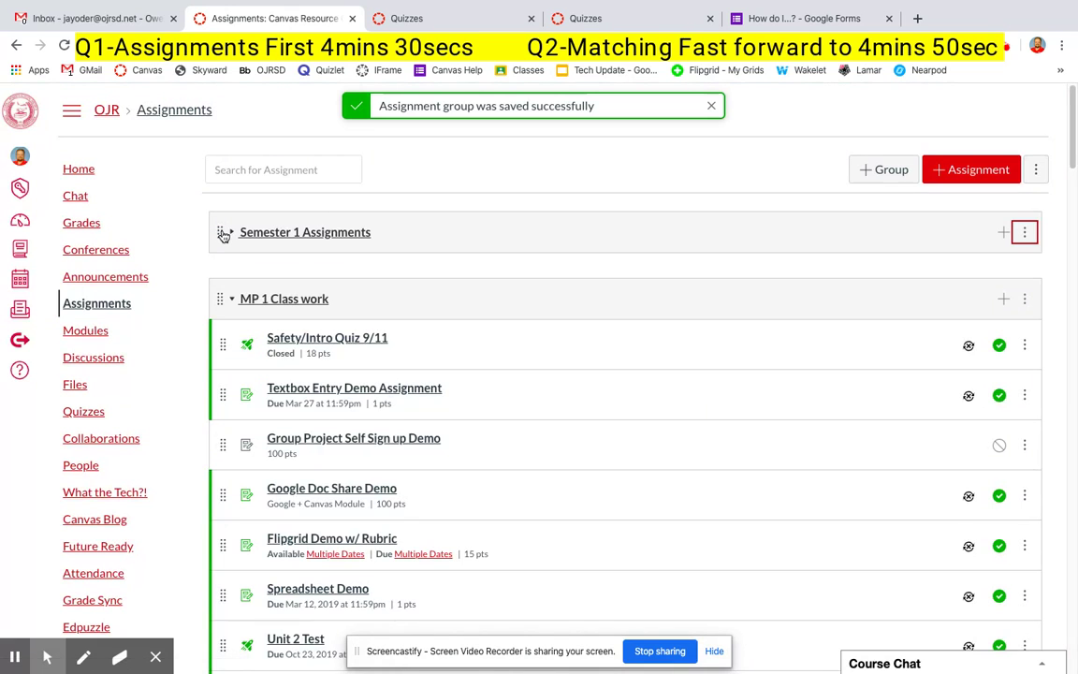
left_click_drag(222, 232, 218, 599)
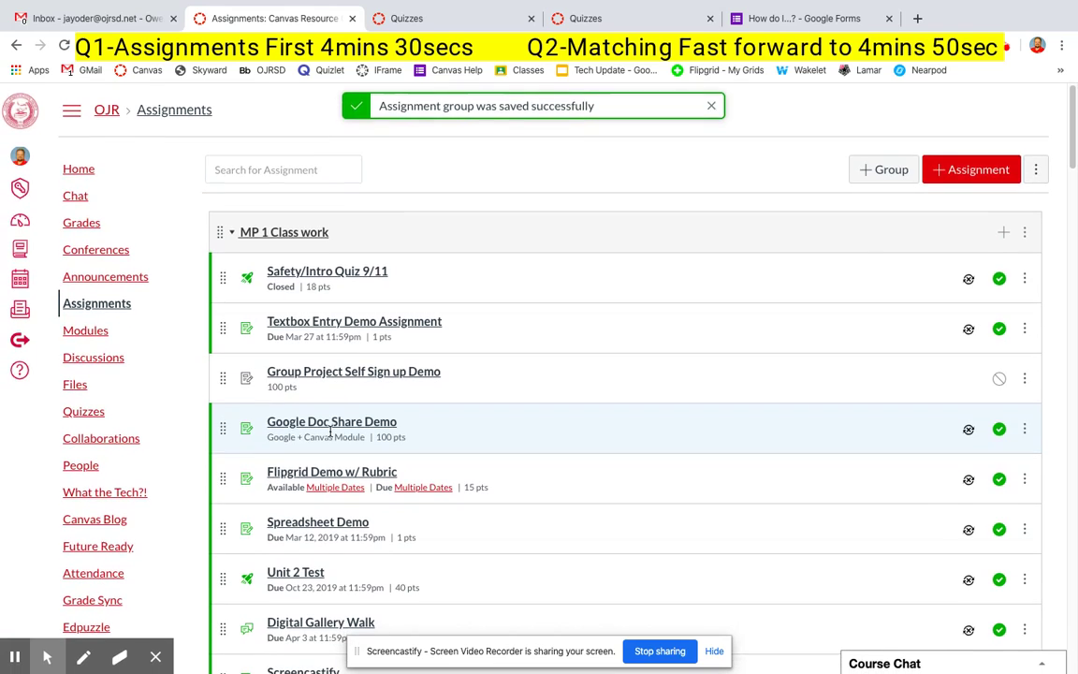
Add a new assignment group named "MP4" and save it
left_click(901, 174)
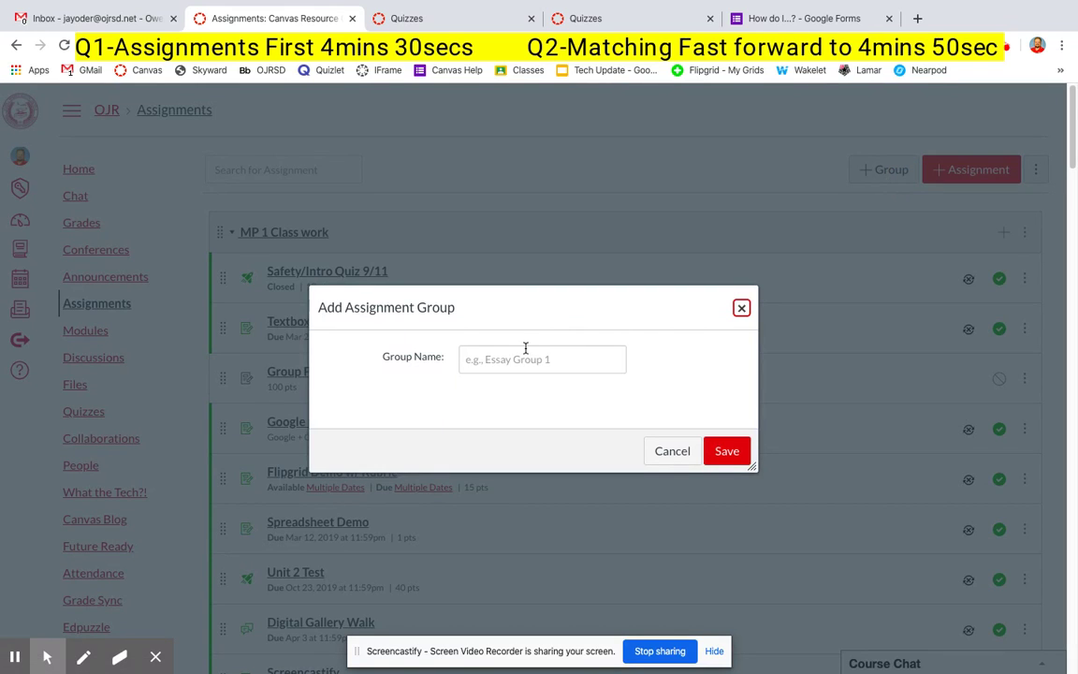
left_click(498, 361)
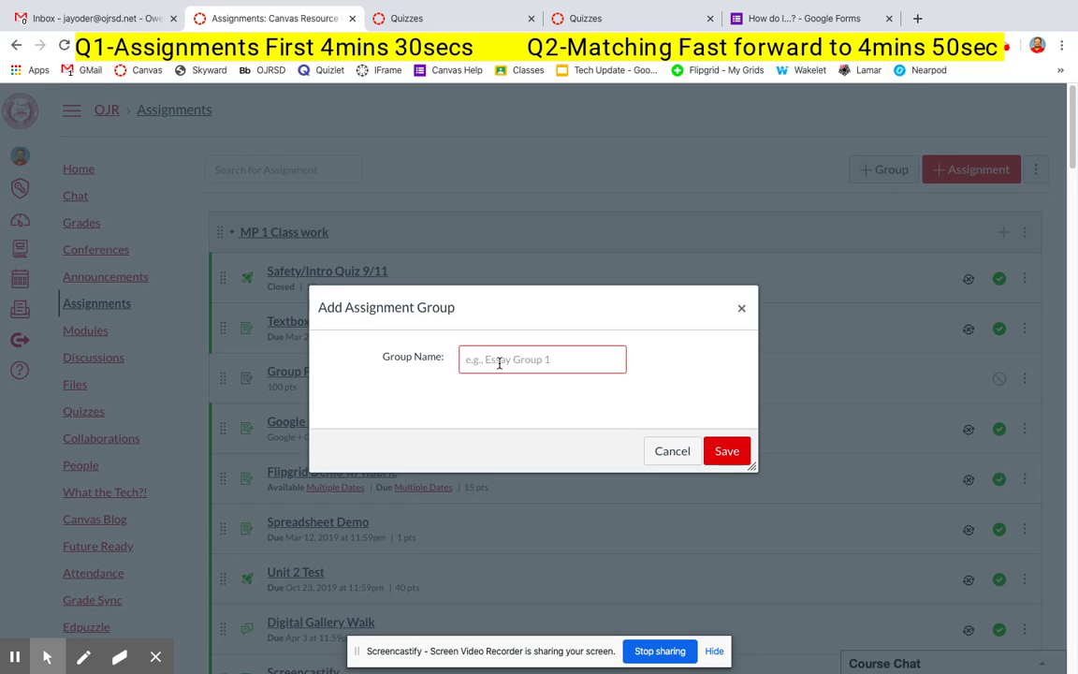
type("MP4")
left_click(741, 455)
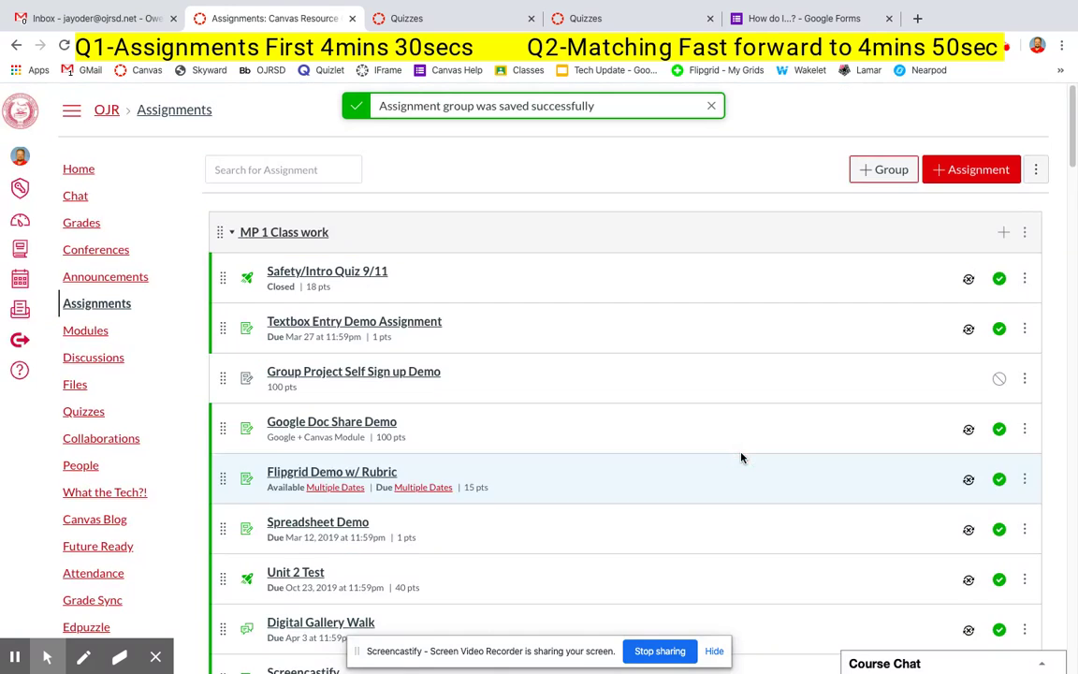
Collapse the MP 1 Class work, Quiz, Homework (HWRK) and Test assignment groups
left_click(231, 232)
left_click(231, 365)
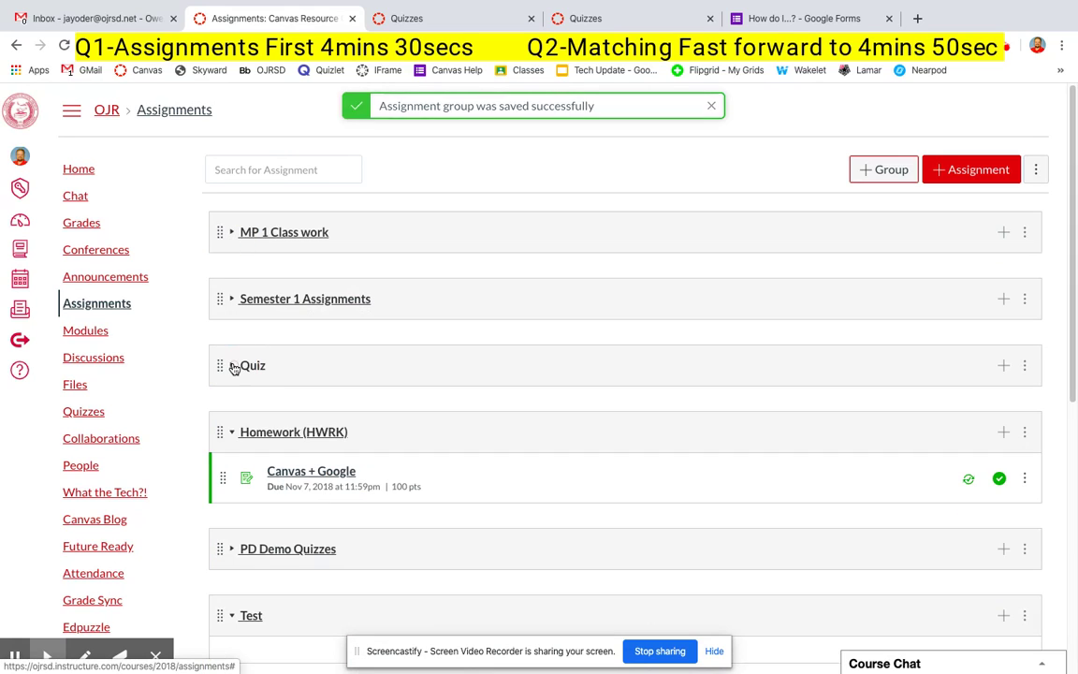
left_click(231, 432)
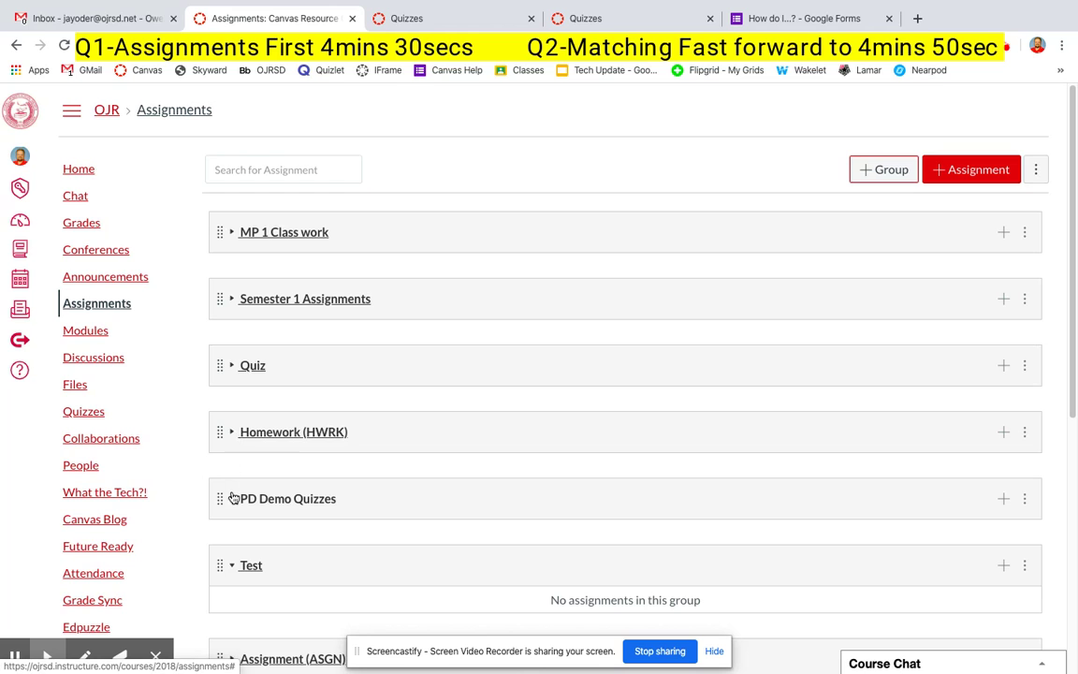
left_click(232, 566)
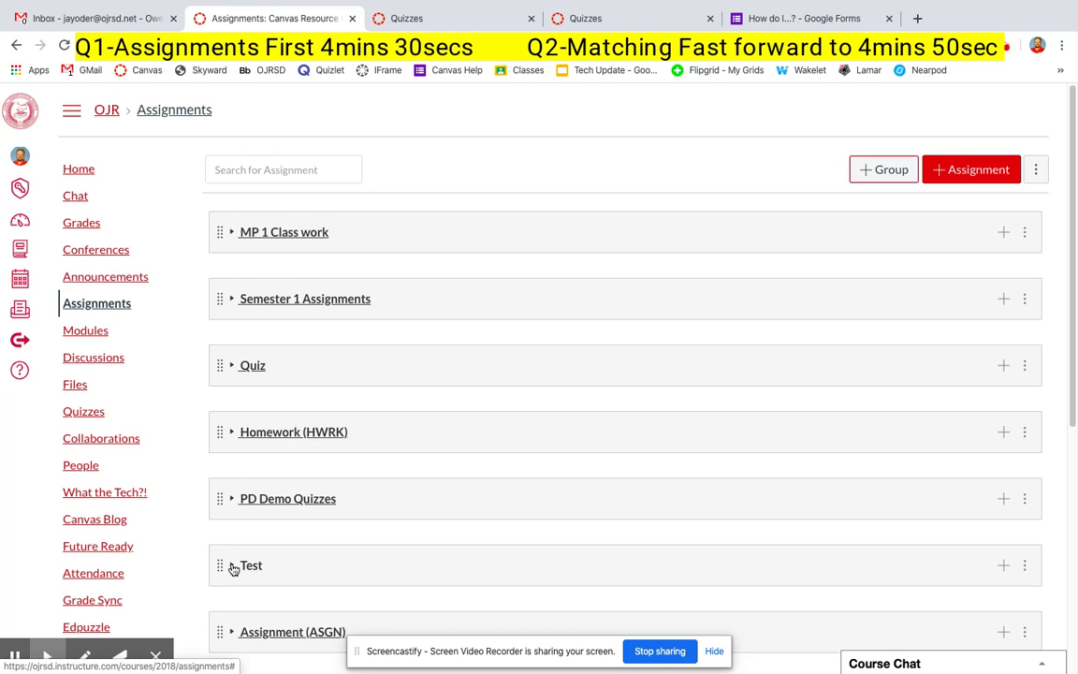
Move the MP4 group to the top of the assignments page
scroll(232, 580, "down", 5)
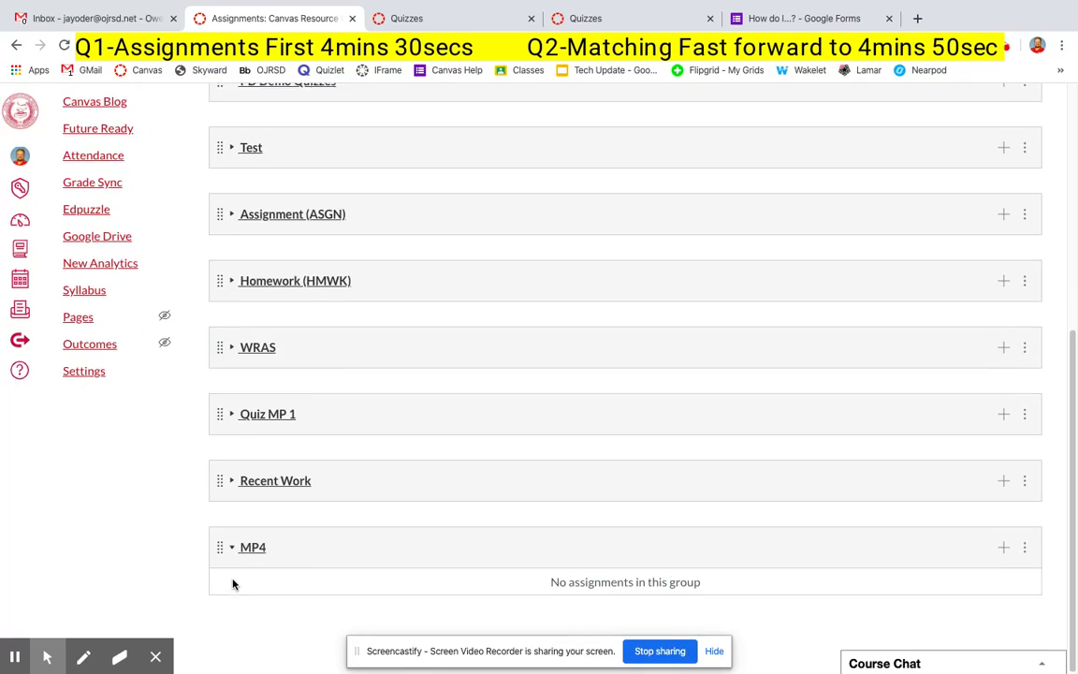
left_click(1026, 549)
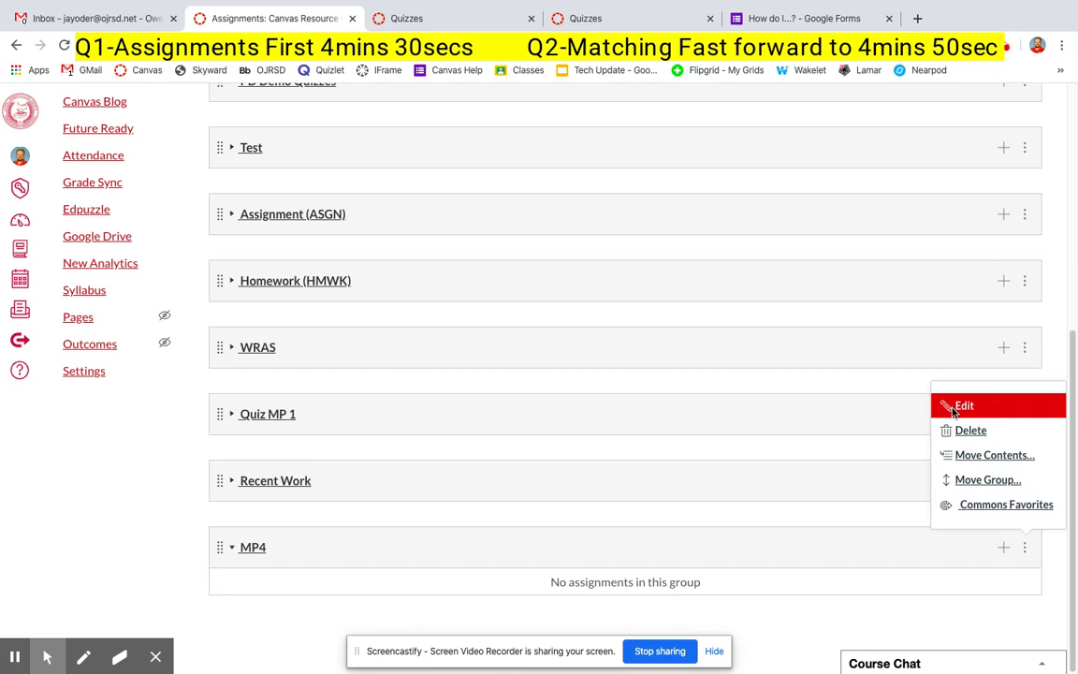
left_click(976, 476)
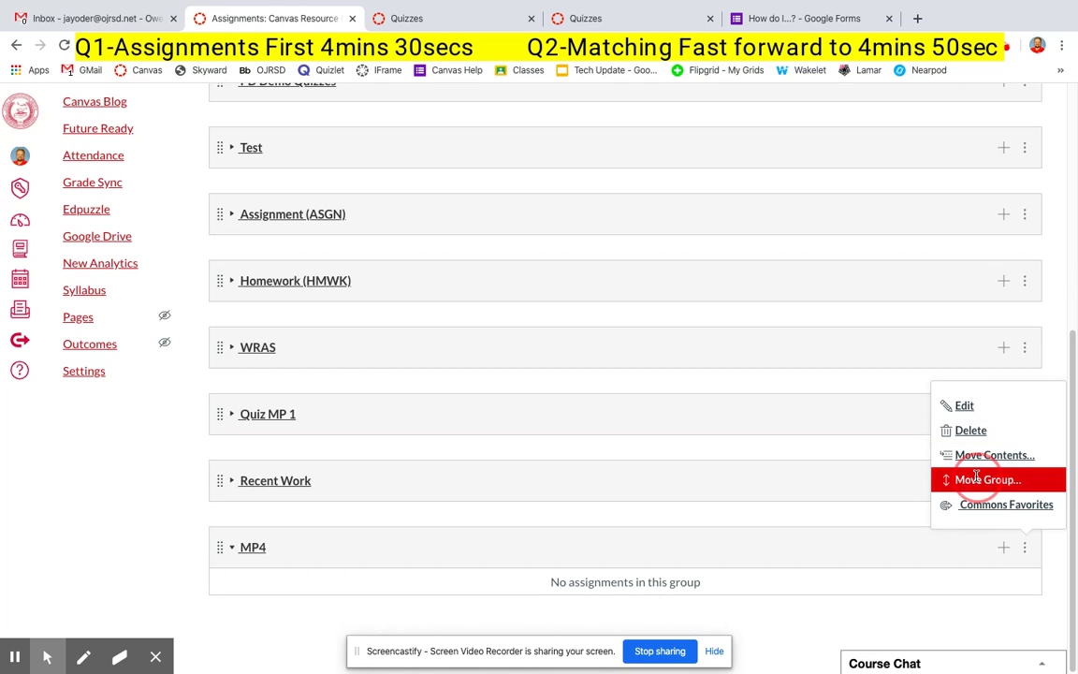
left_click(997, 254)
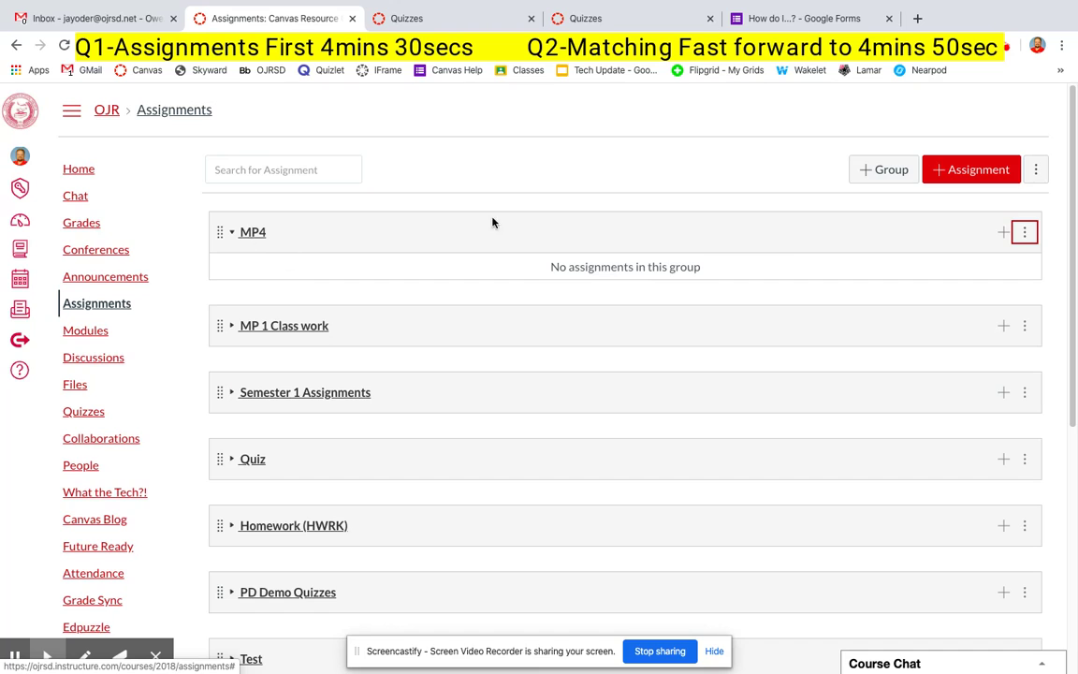
Examine the Assignment Group setting in a new assignment form and return to the assignments page without saving
left_click(974, 176)
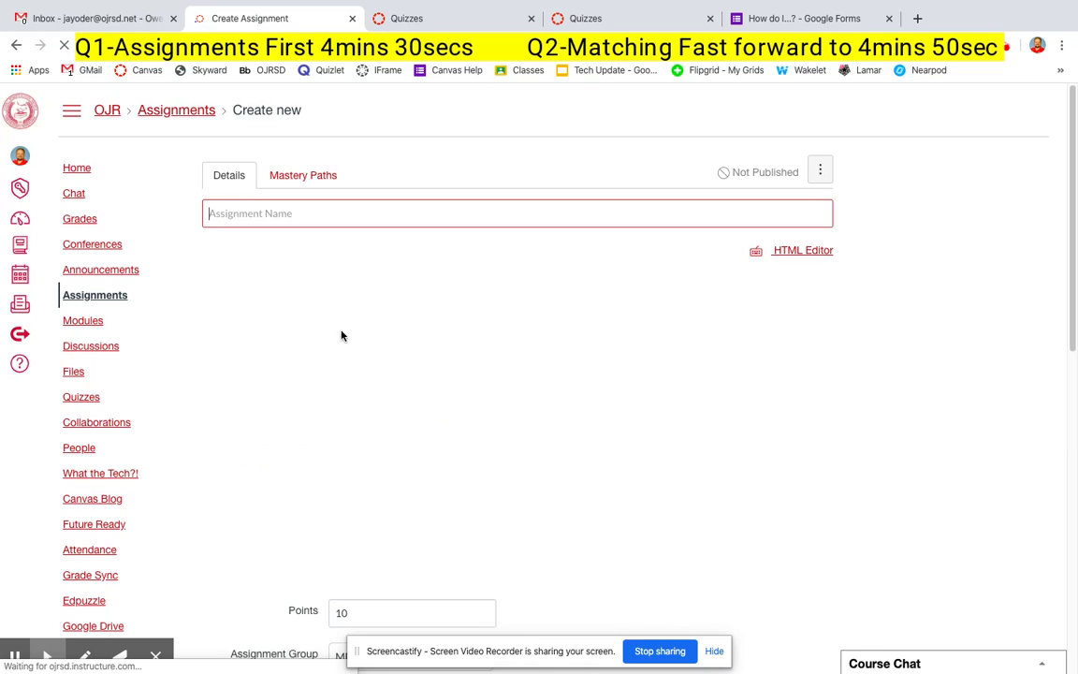
scroll(414, 549, "down", 1)
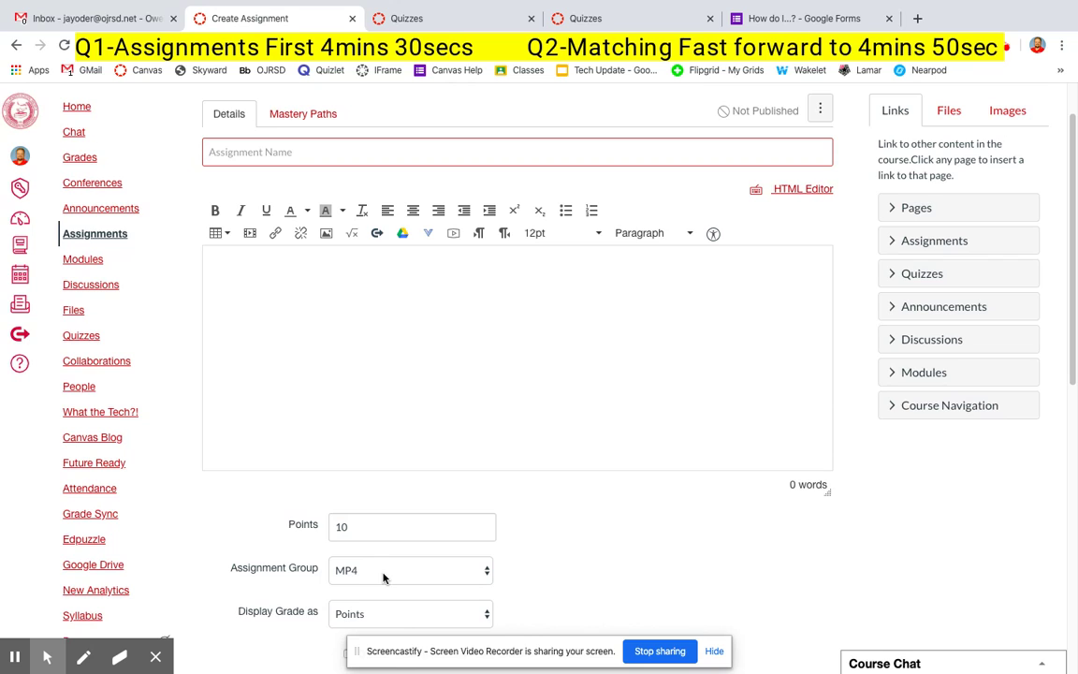
left_click(86, 238)
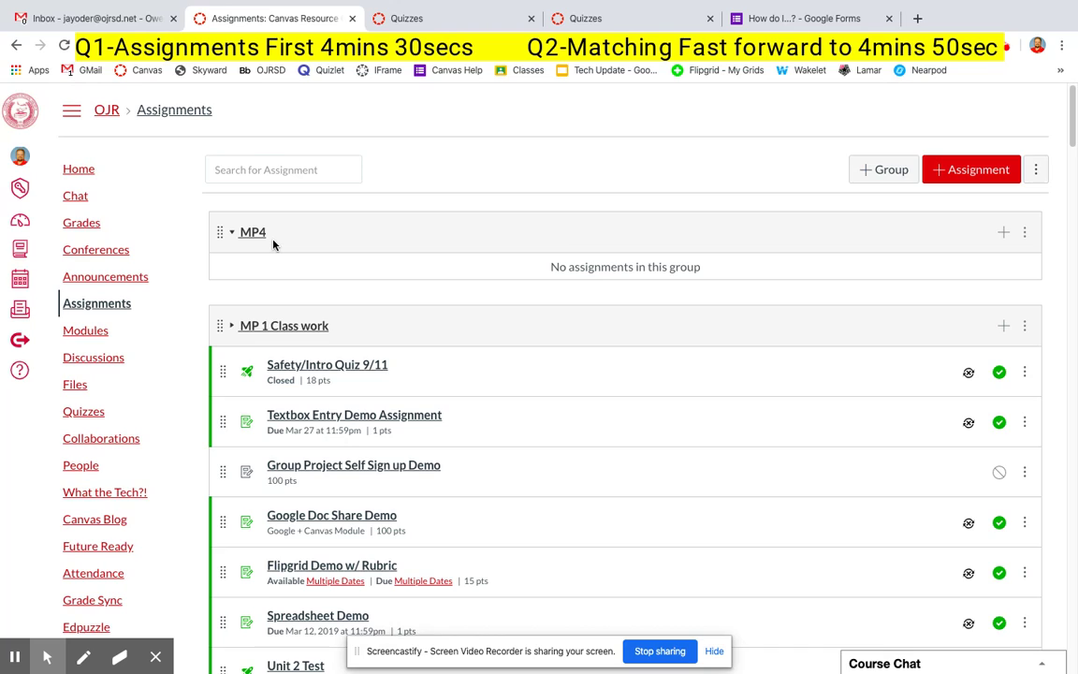
Dismiss the Nearpod Self Paced Demo grading item from the To Do list on the course home page
left_click(80, 172)
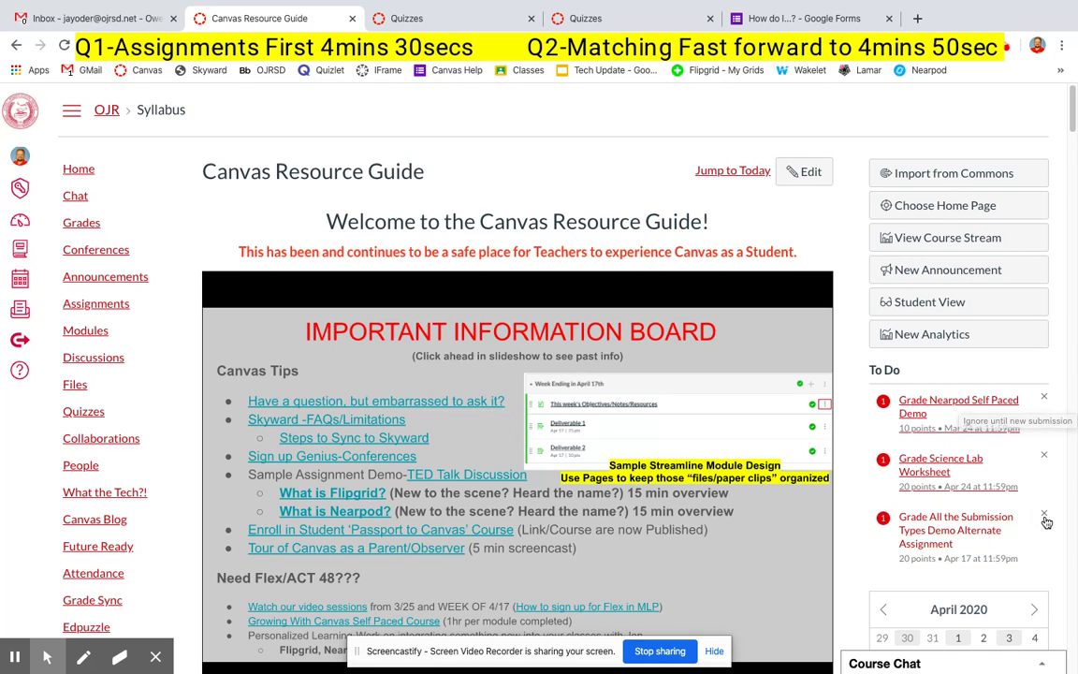
left_click(1044, 401)
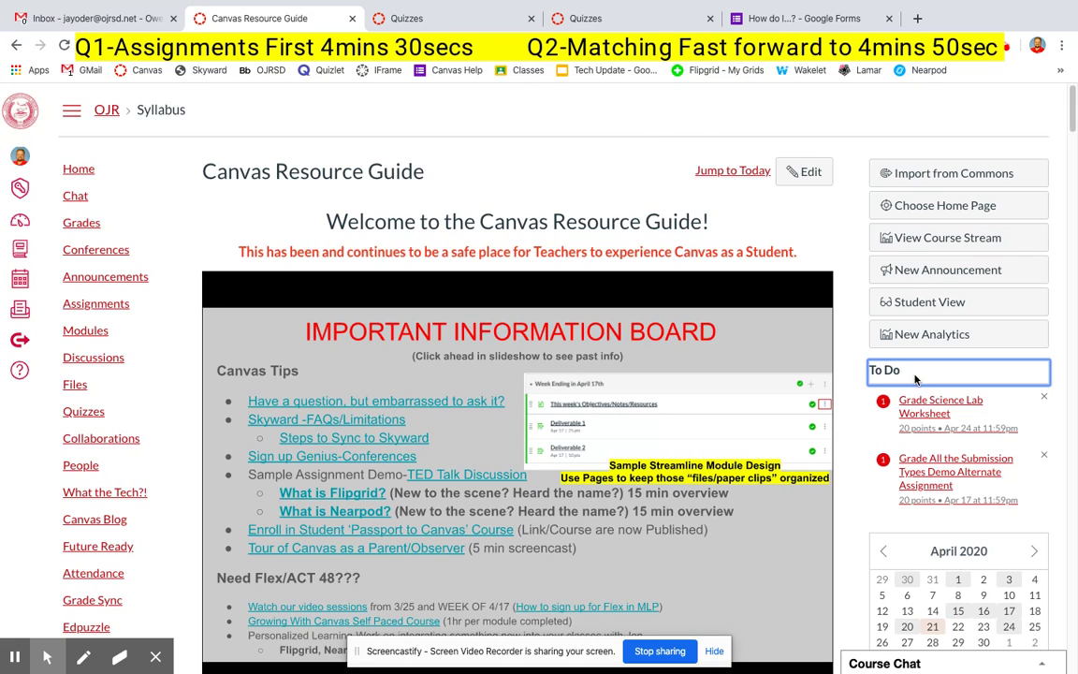
Grade the To Do submission for All the Submission Types Demo Alternate Assignment with 20 points and return to the course home page
left_click(923, 468)
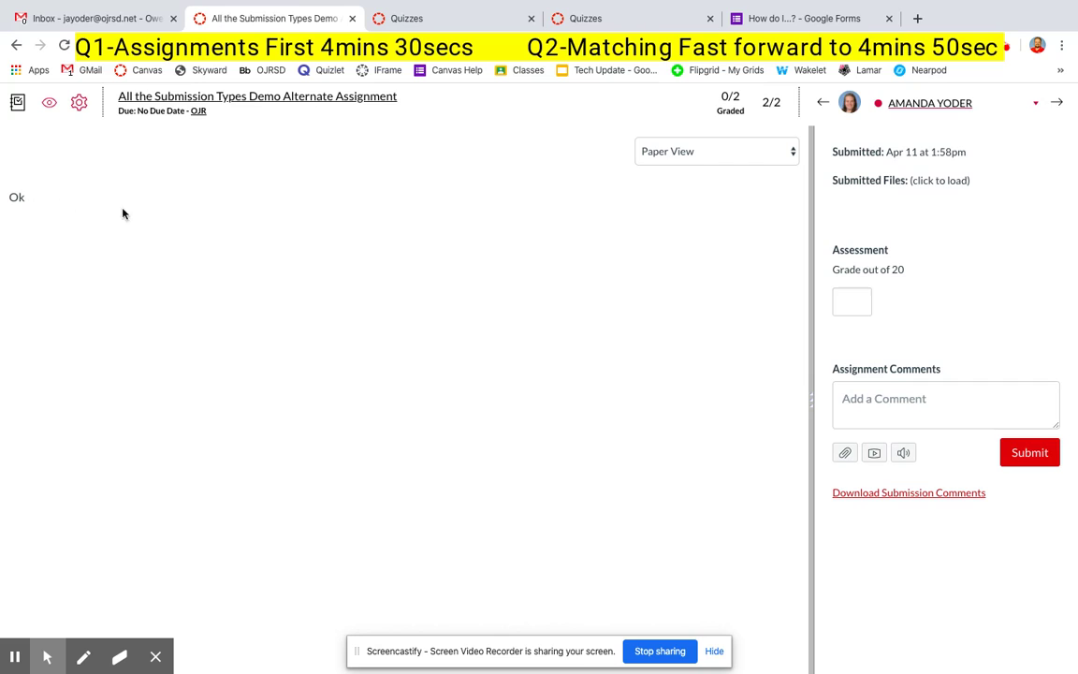
left_click(876, 402)
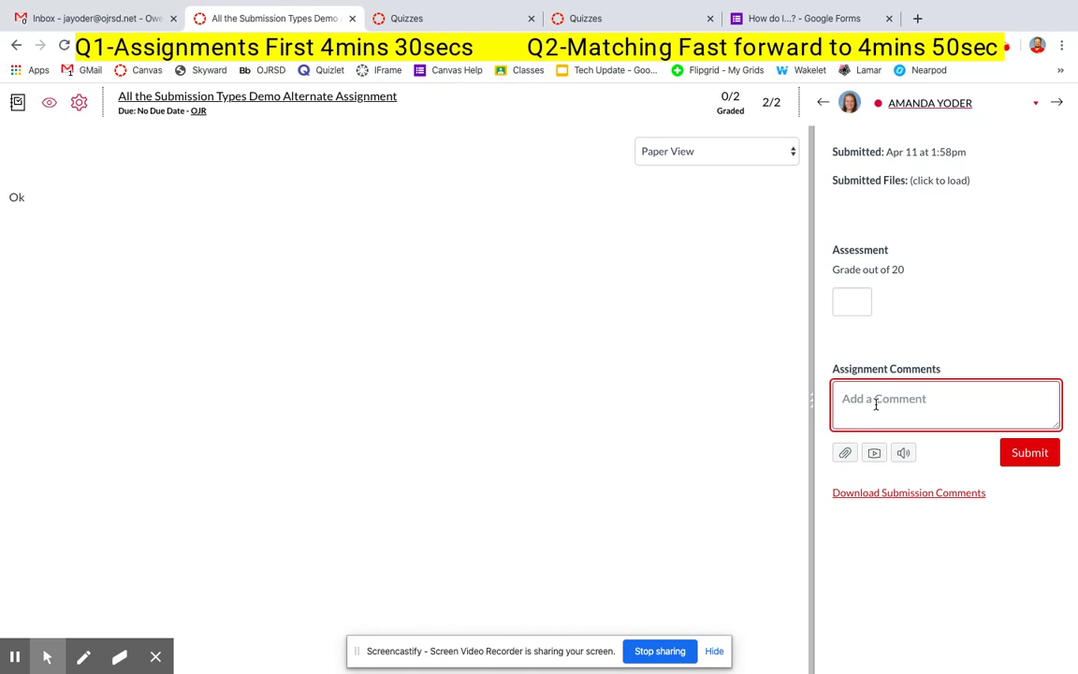
left_click(858, 301)
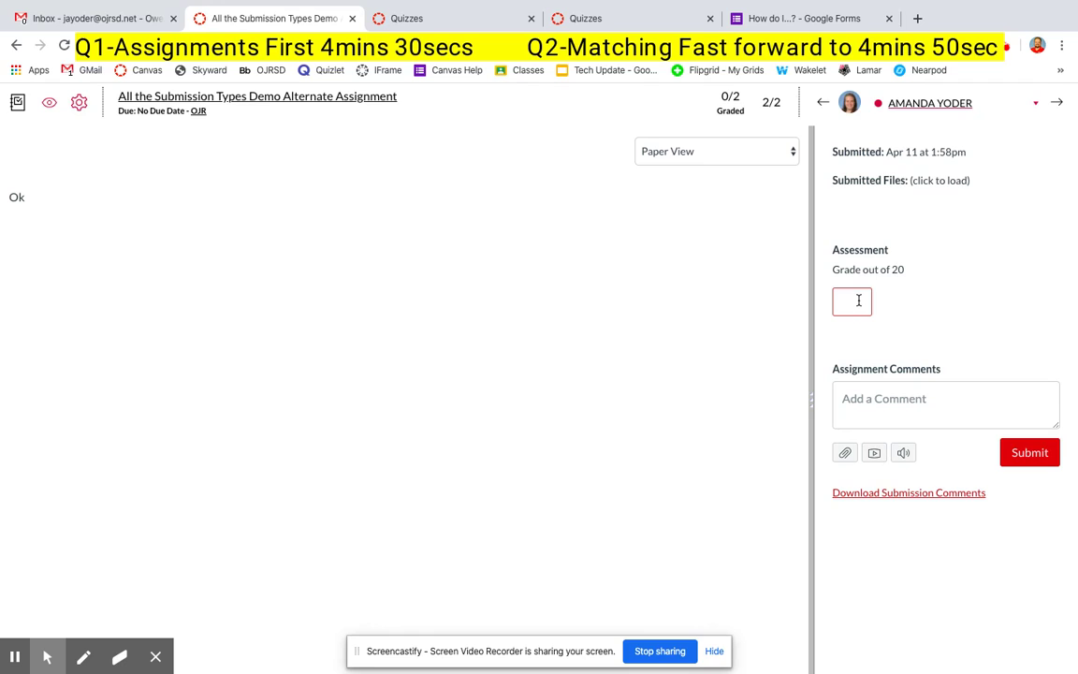
type("20")
left_click(913, 314)
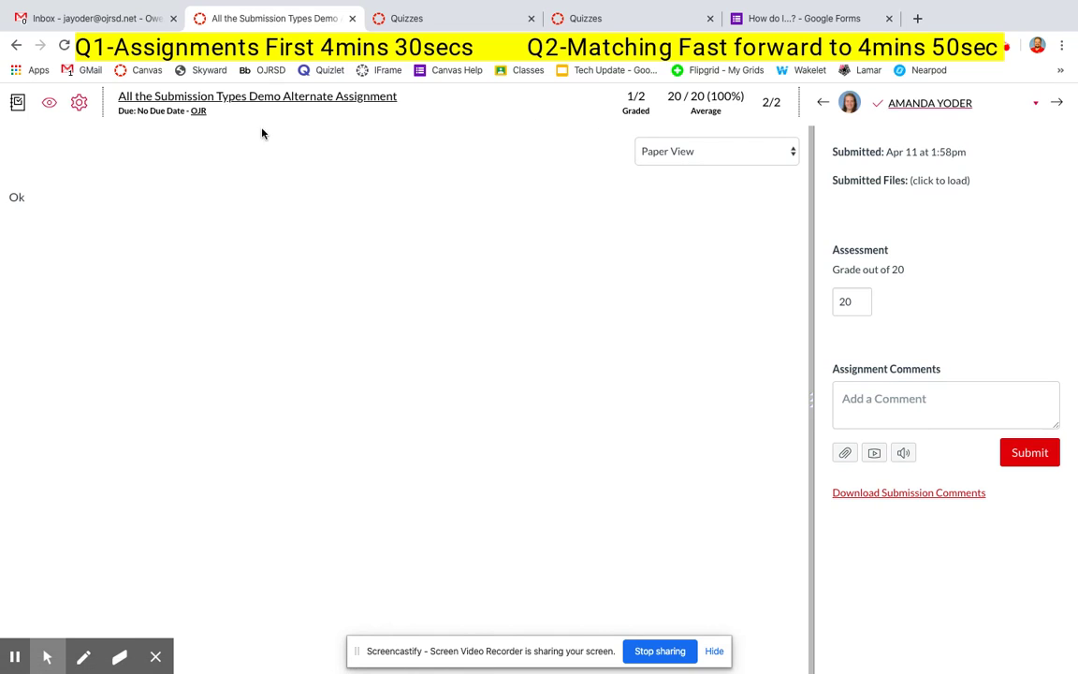
left_click(198, 111)
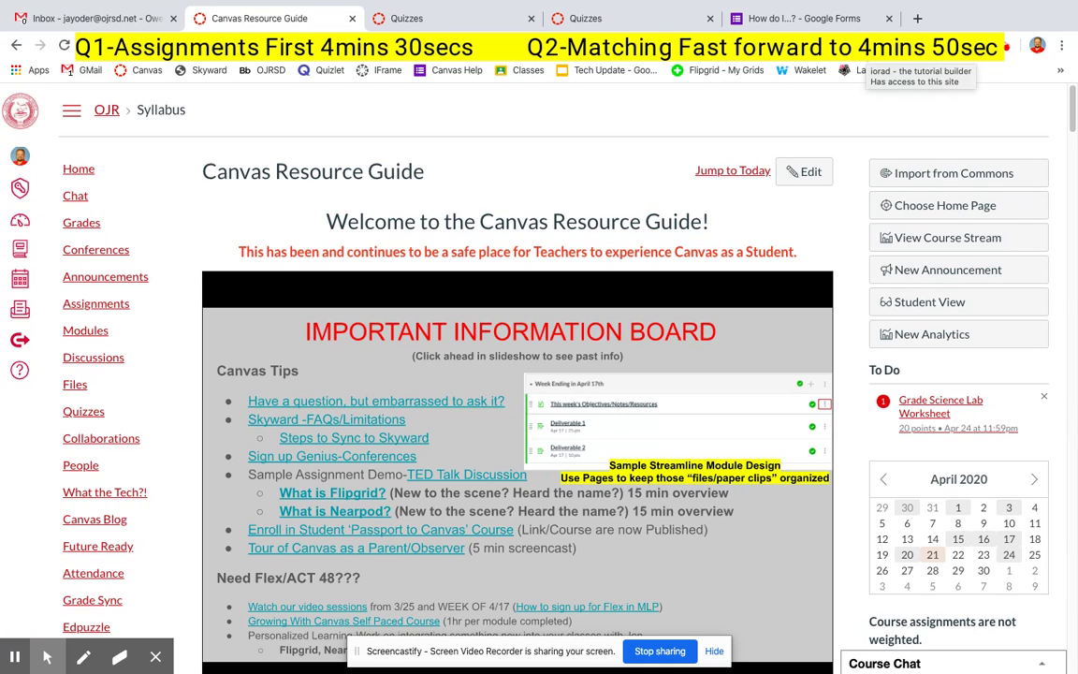
Create a new quiz with the Classic Quizzes engine from the Canvas Quizzes page, after revisiting the form's matching question
left_click(821, 18)
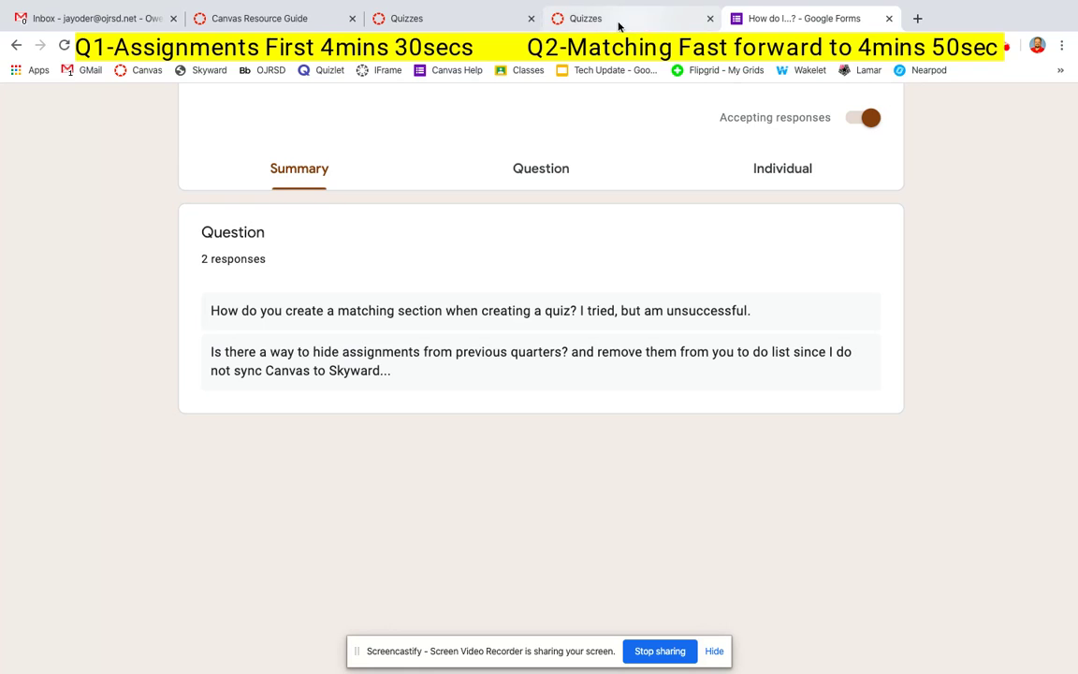
left_click(436, 22)
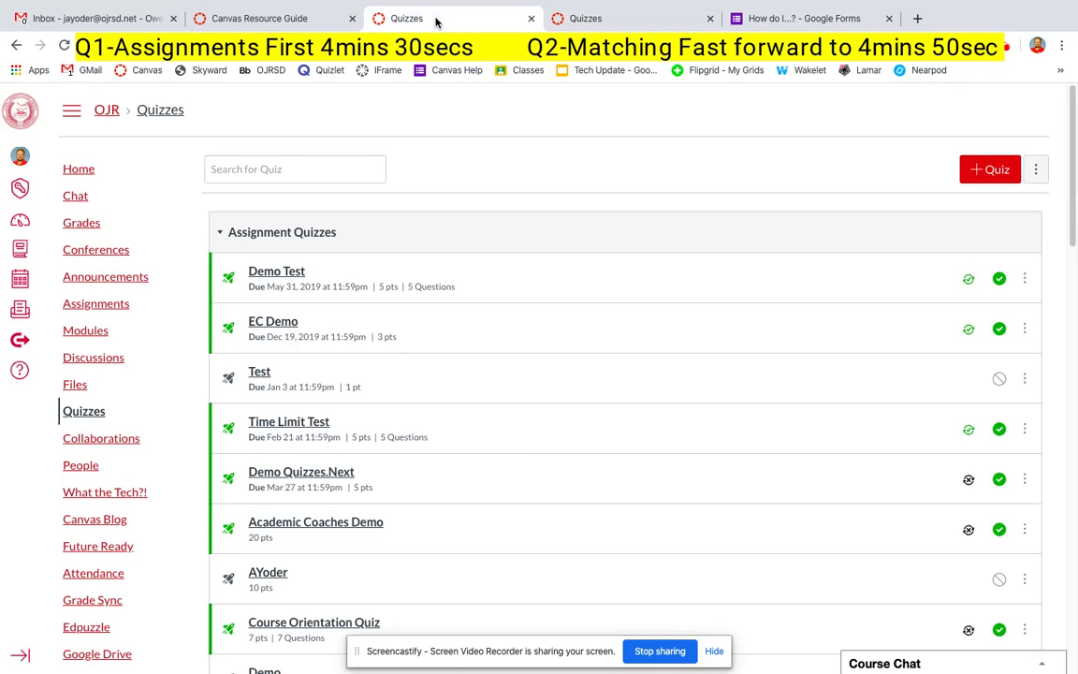
left_click(971, 169)
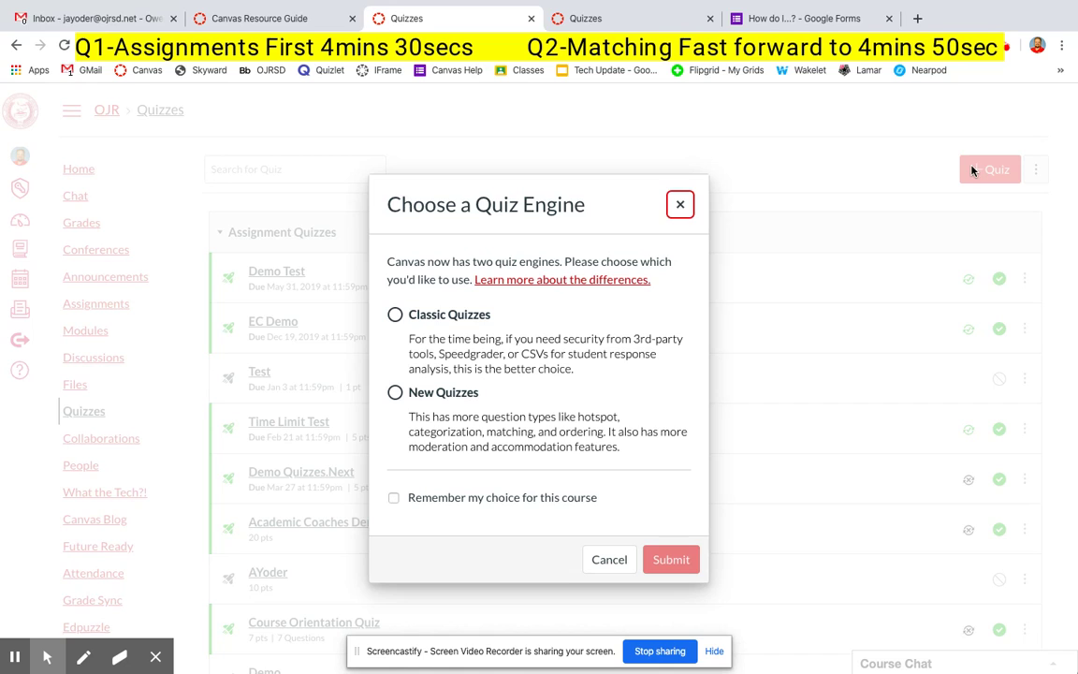
left_click(395, 314)
left_click(683, 562)
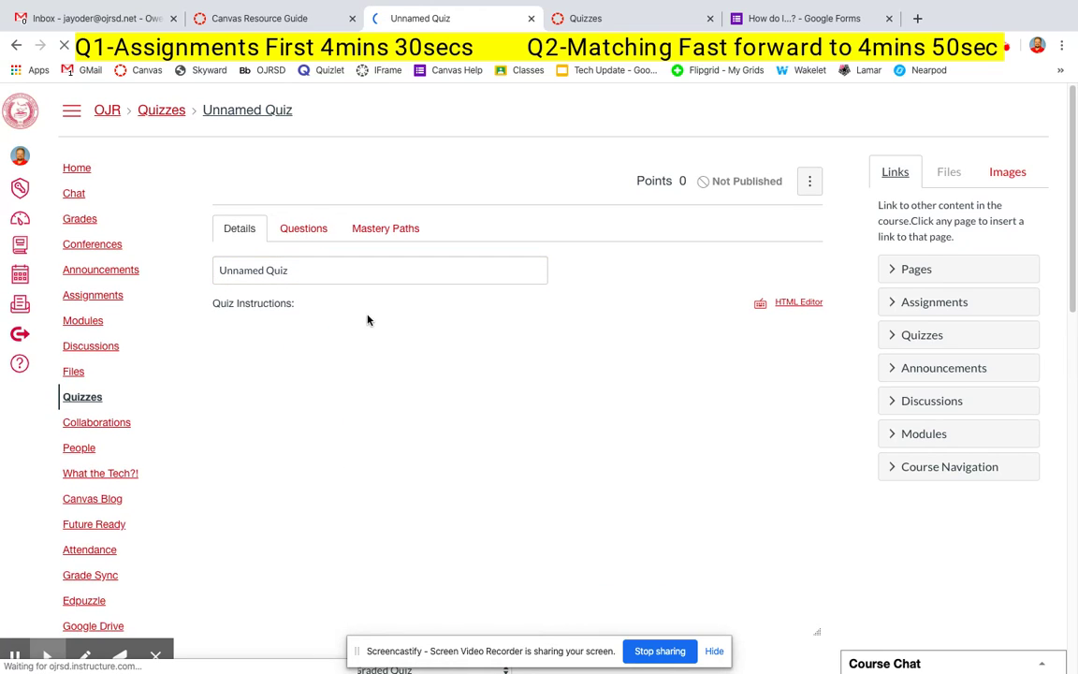
Add a new question to the quiz and set its question type to Matching
left_click(305, 231)
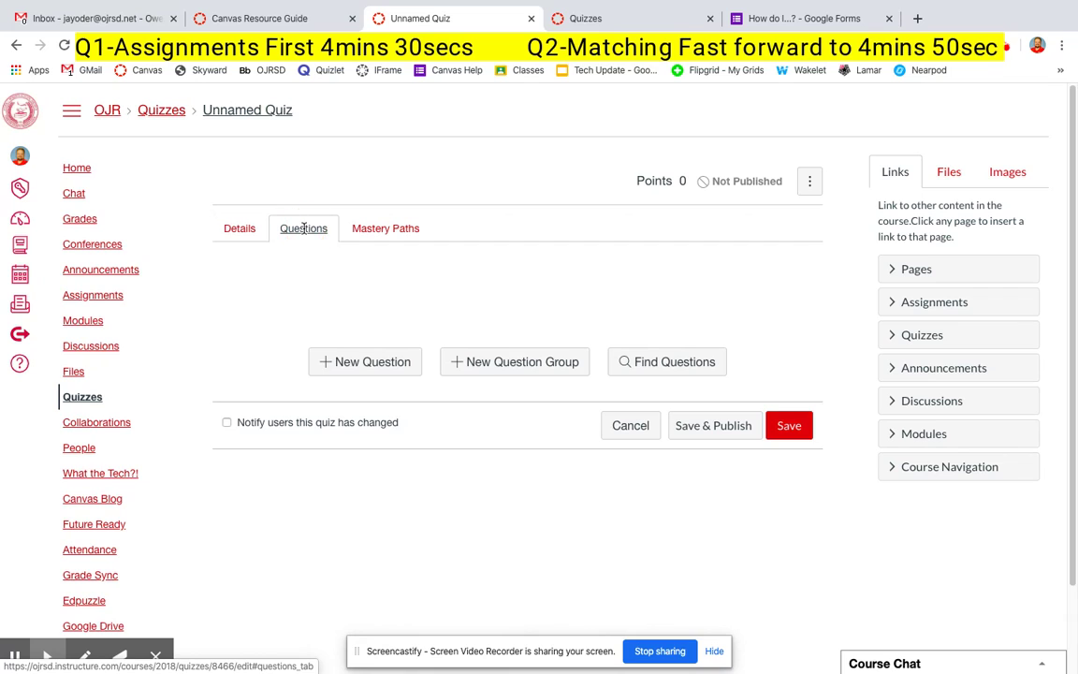
left_click(367, 364)
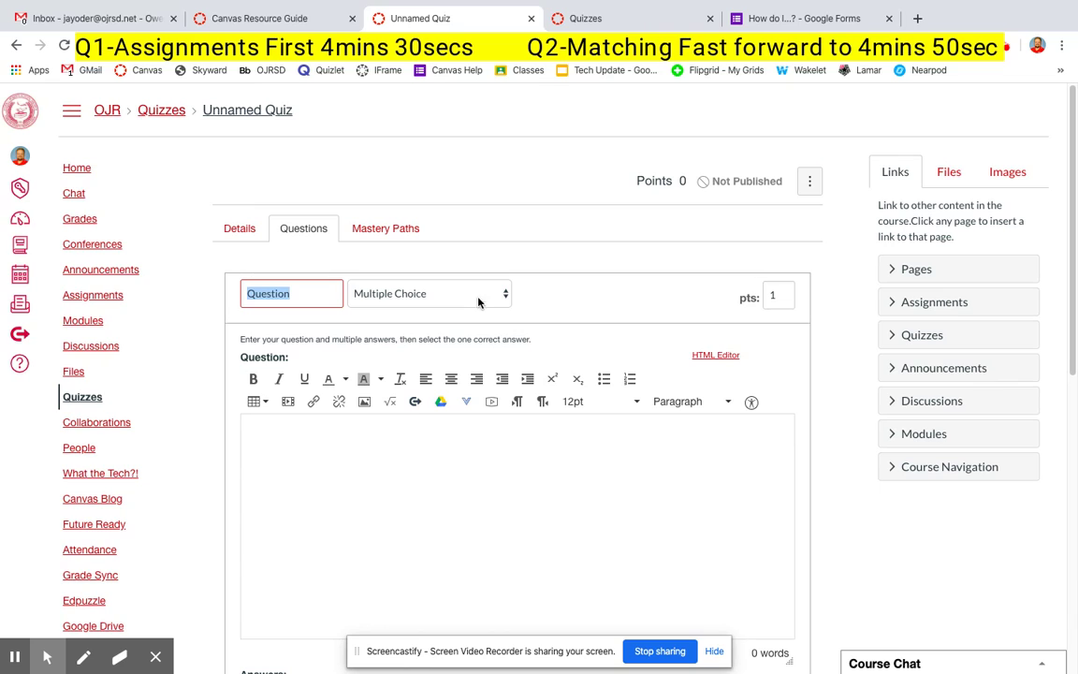
left_click(491, 298)
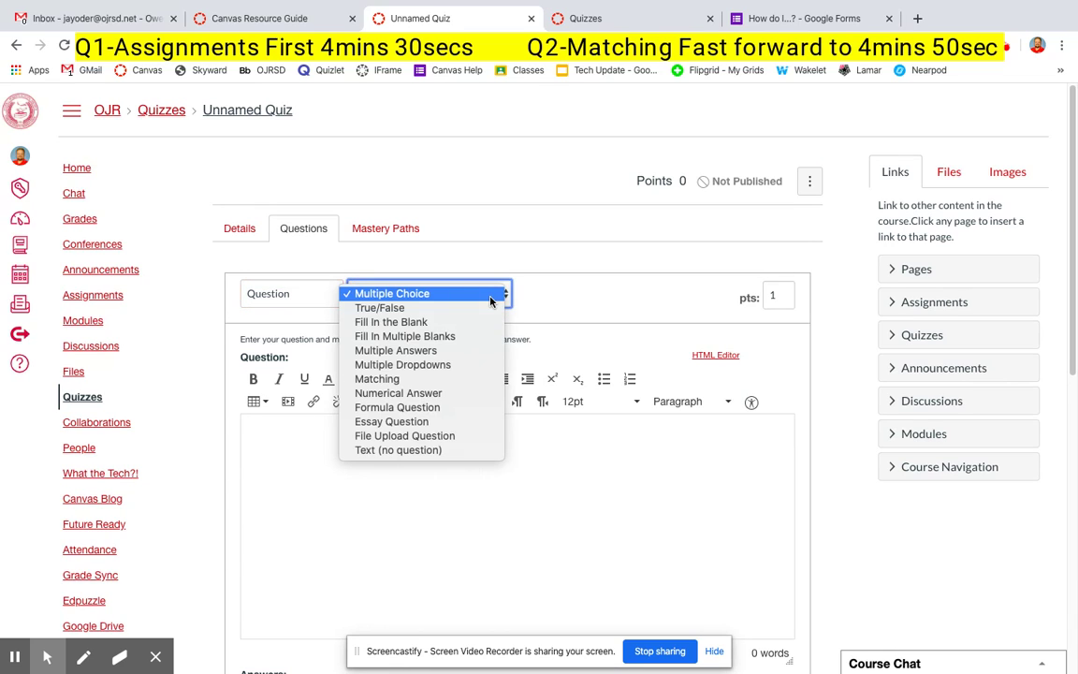
left_click(468, 382)
Enter "Please match the state with the capital." as the matching question's text
scroll(423, 398, "down", 2)
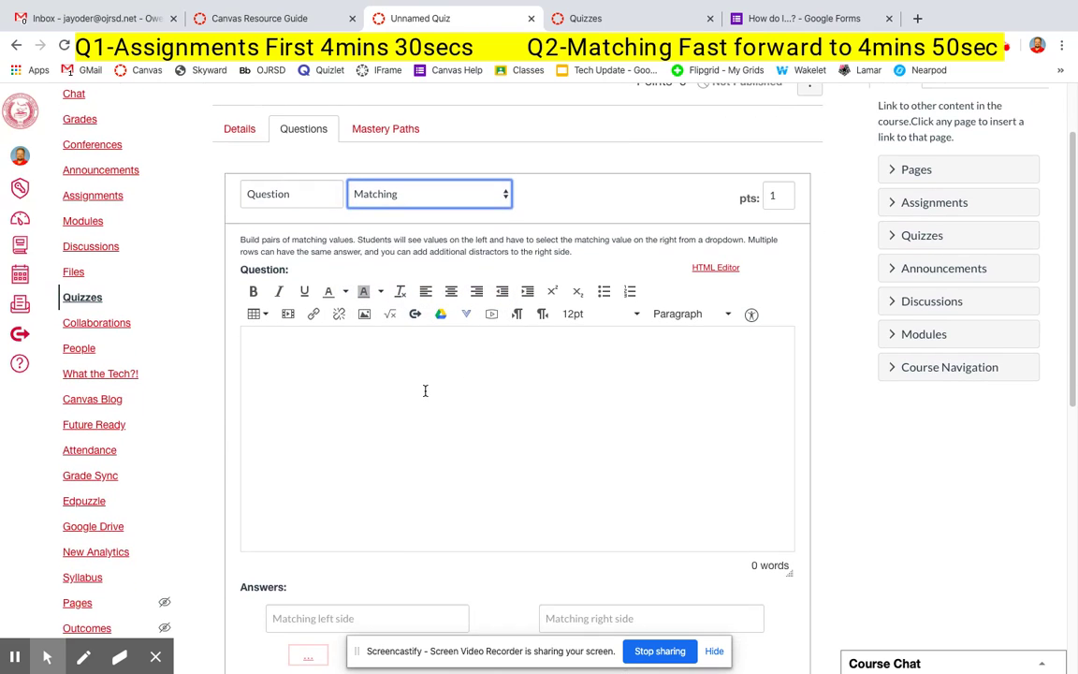
left_click(425, 391)
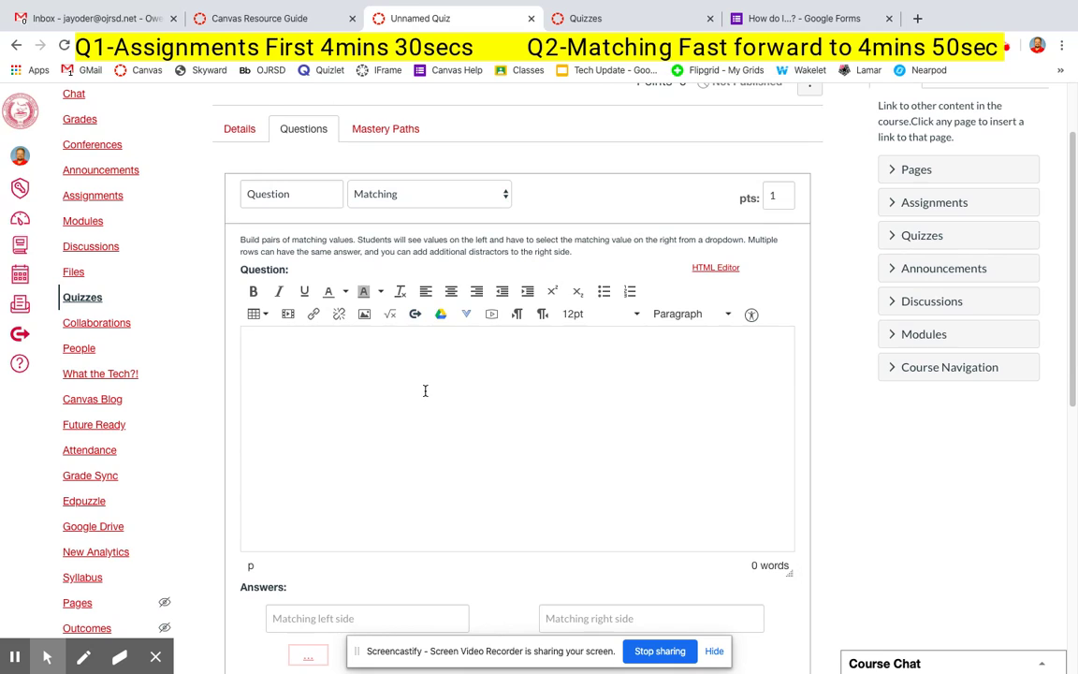
type("Please match the state with the ca")
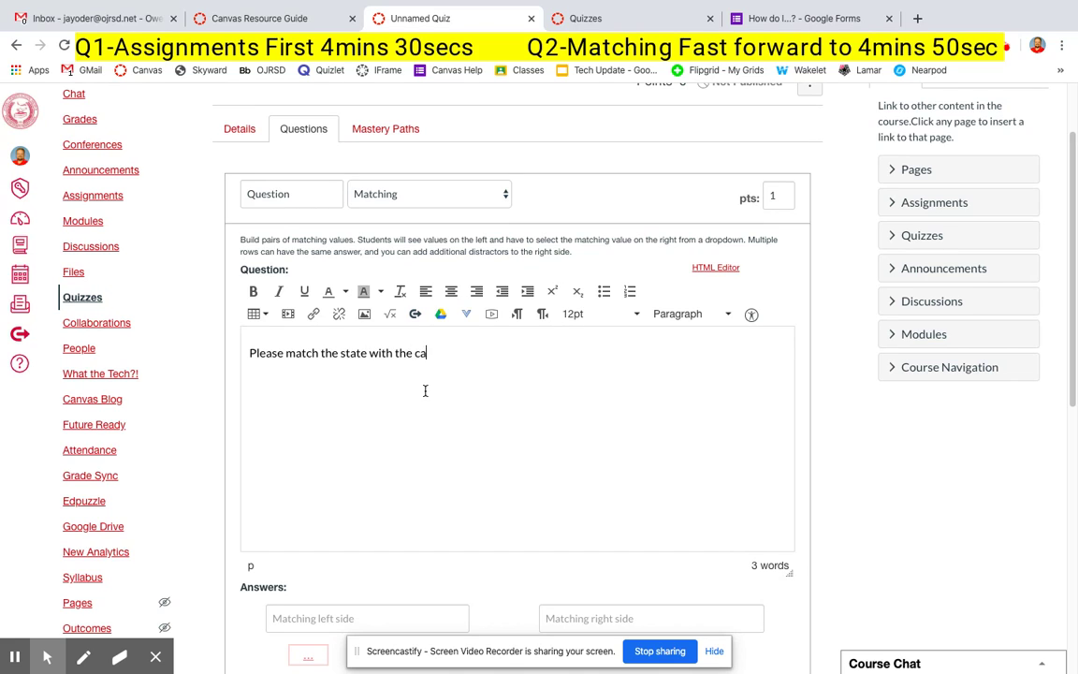
type("pital.")
Fill in the first two answer pairs, matching PA with Harrisburg and CA with Sacramento
scroll(514, 457, "down", 1)
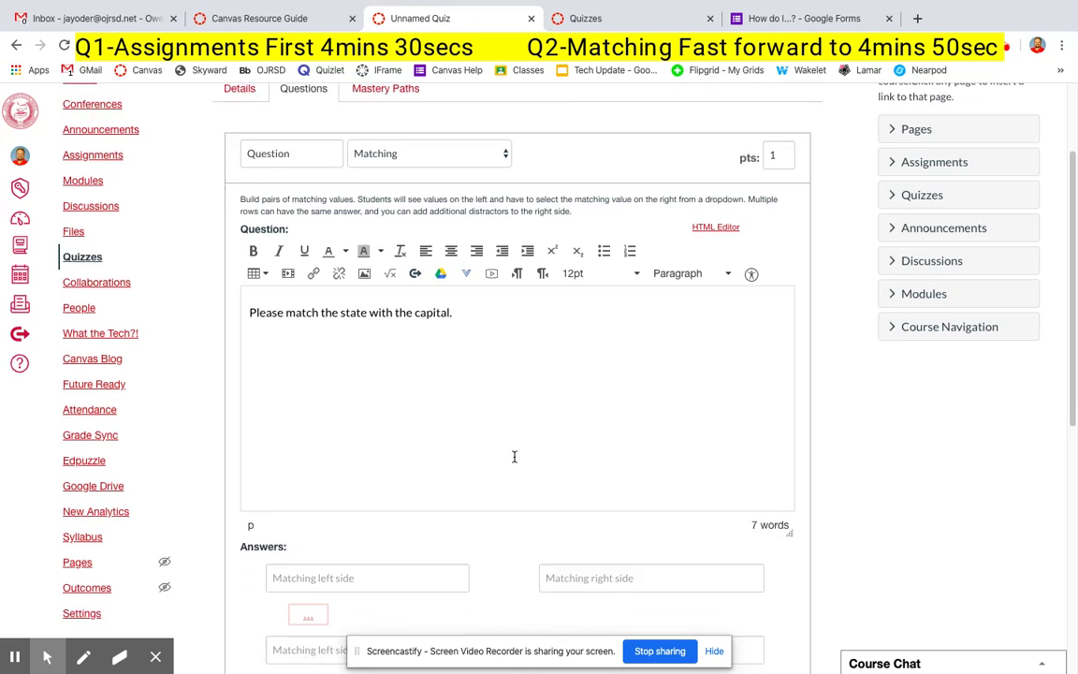
scroll(514, 456, "down", 5)
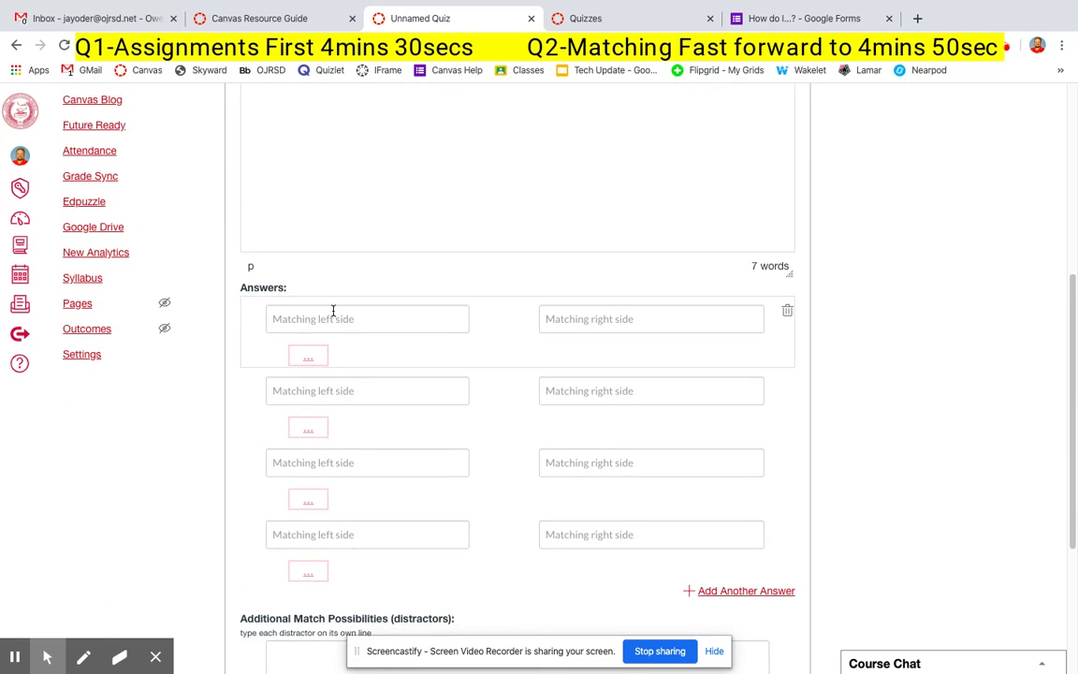
left_click(333, 317)
type("PA")
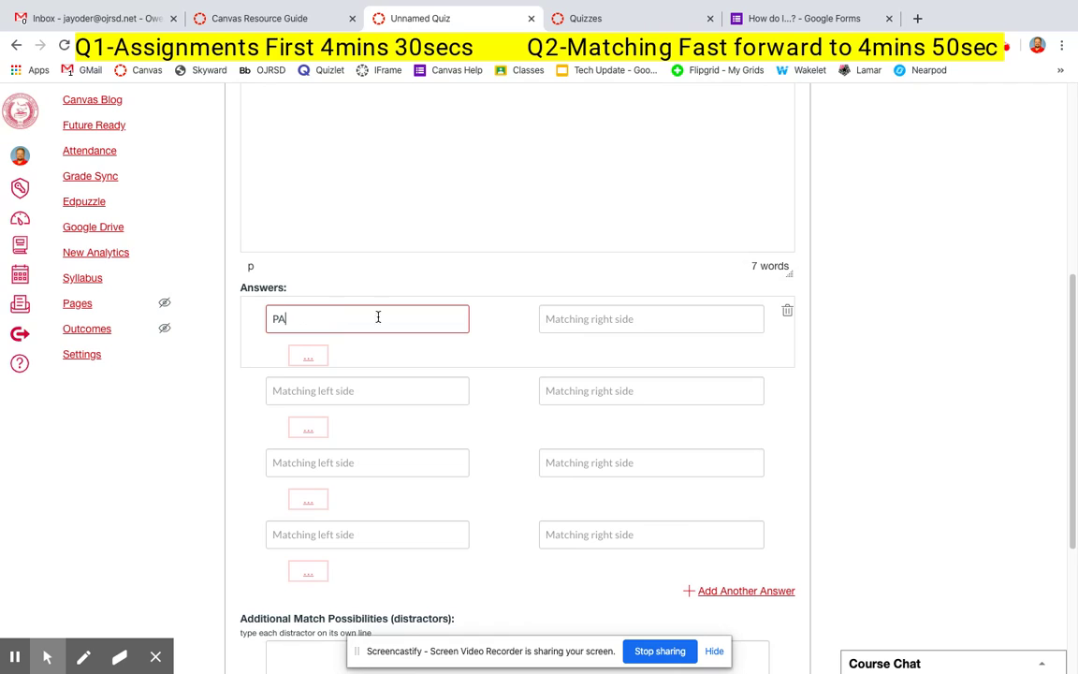
left_click(582, 323)
type("Har")
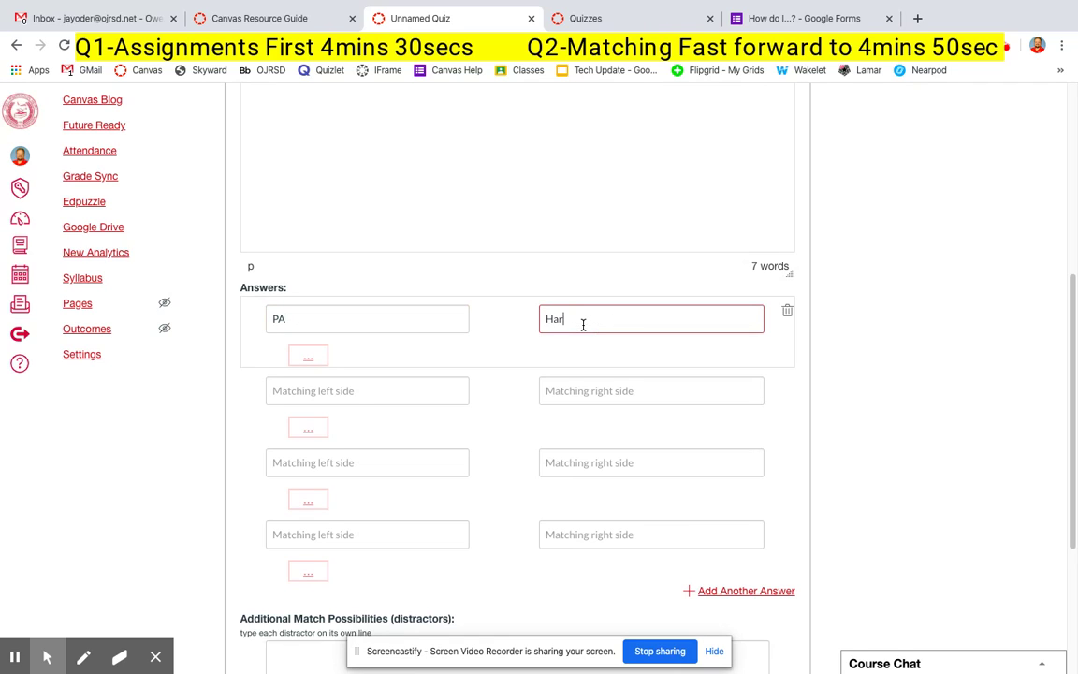
type("risburg")
left_click(390, 394)
type("CA")
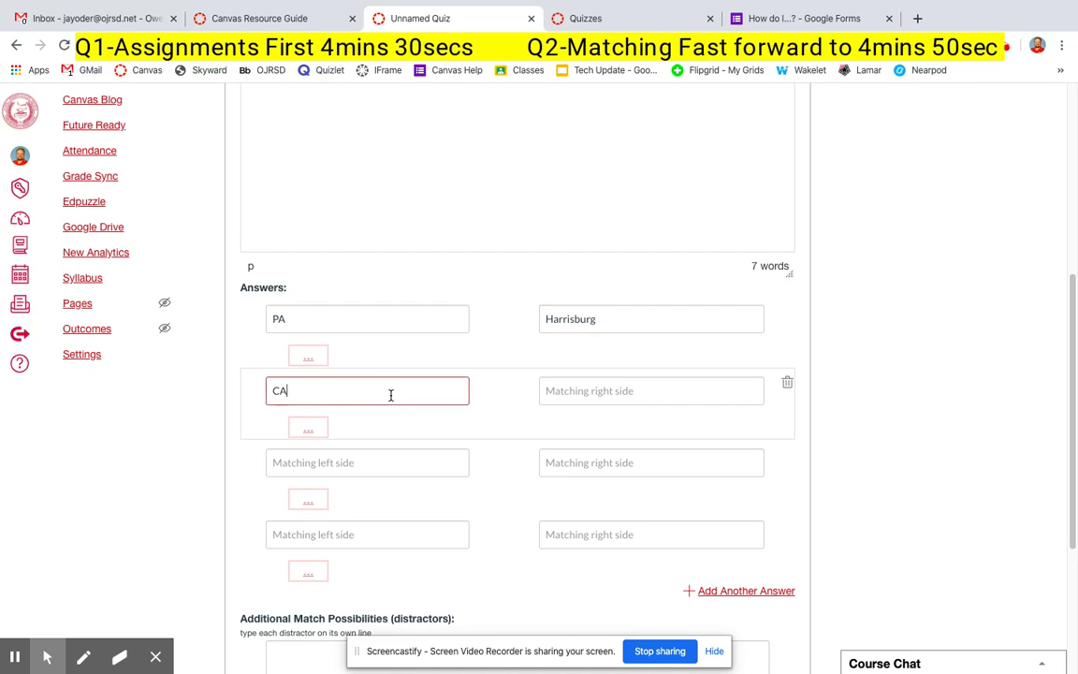
left_click(583, 388)
type("Sacramento")
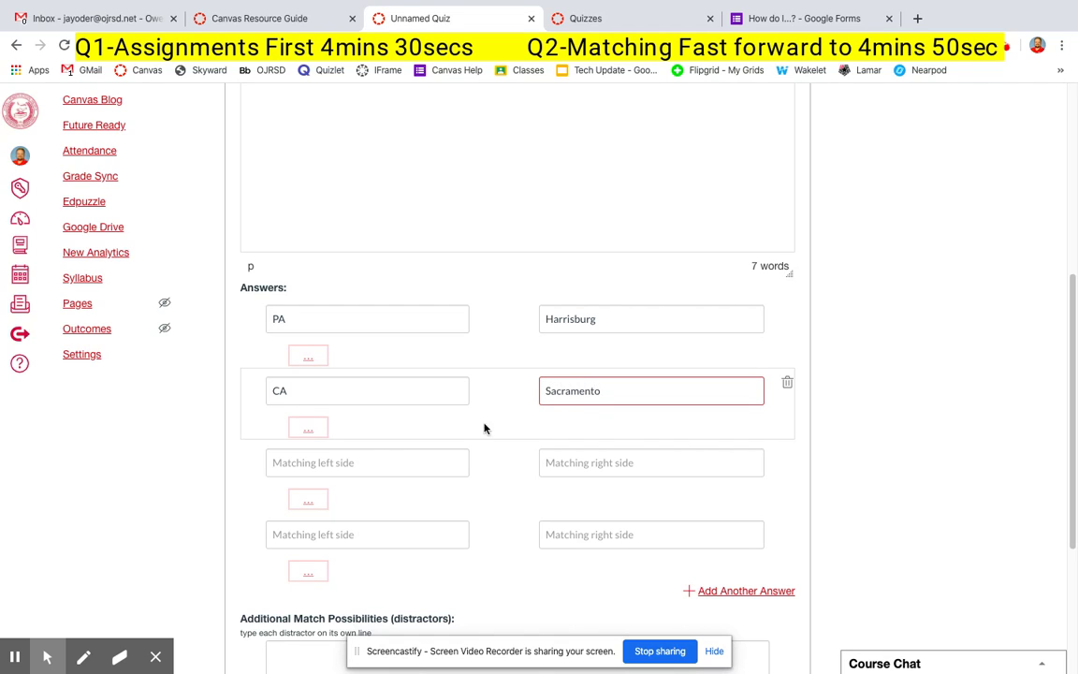
Fill in the third and fourth answer pairs, matching AK with Juneau and OH with Columbus
left_click(373, 466)
type("AK")
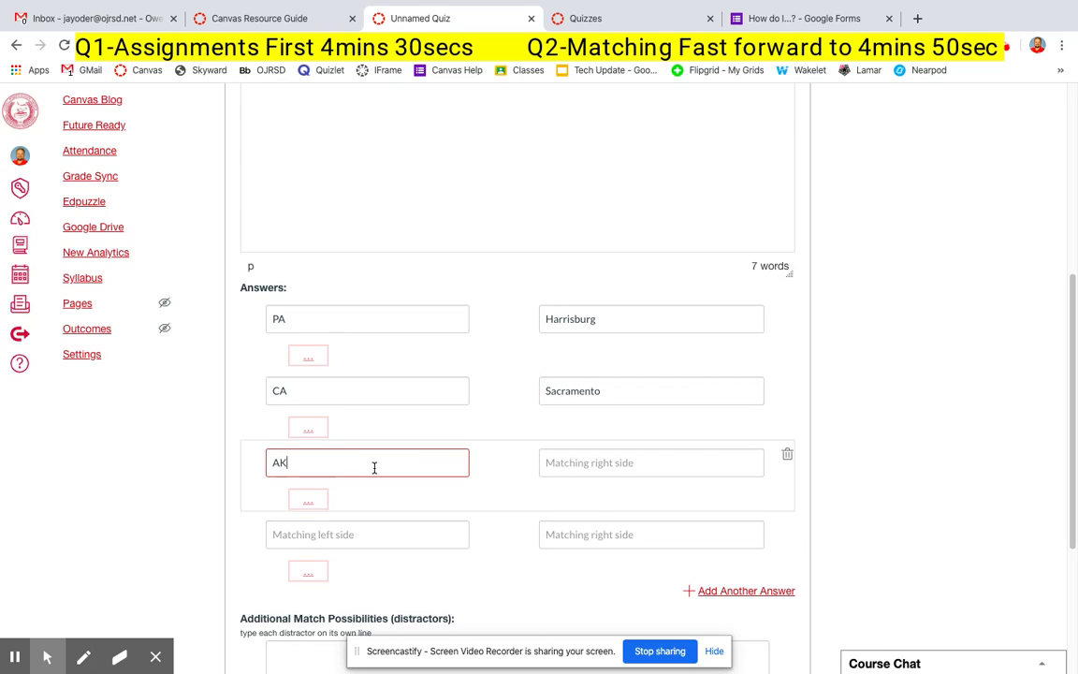
left_click(587, 463)
type("Juneau")
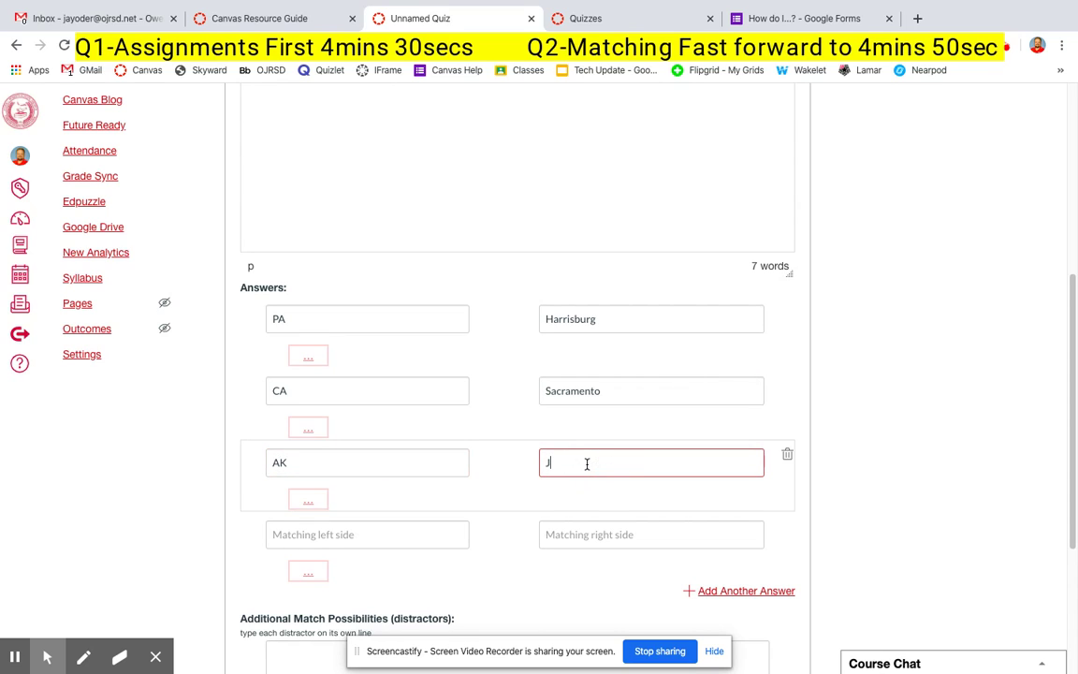
left_click(337, 535)
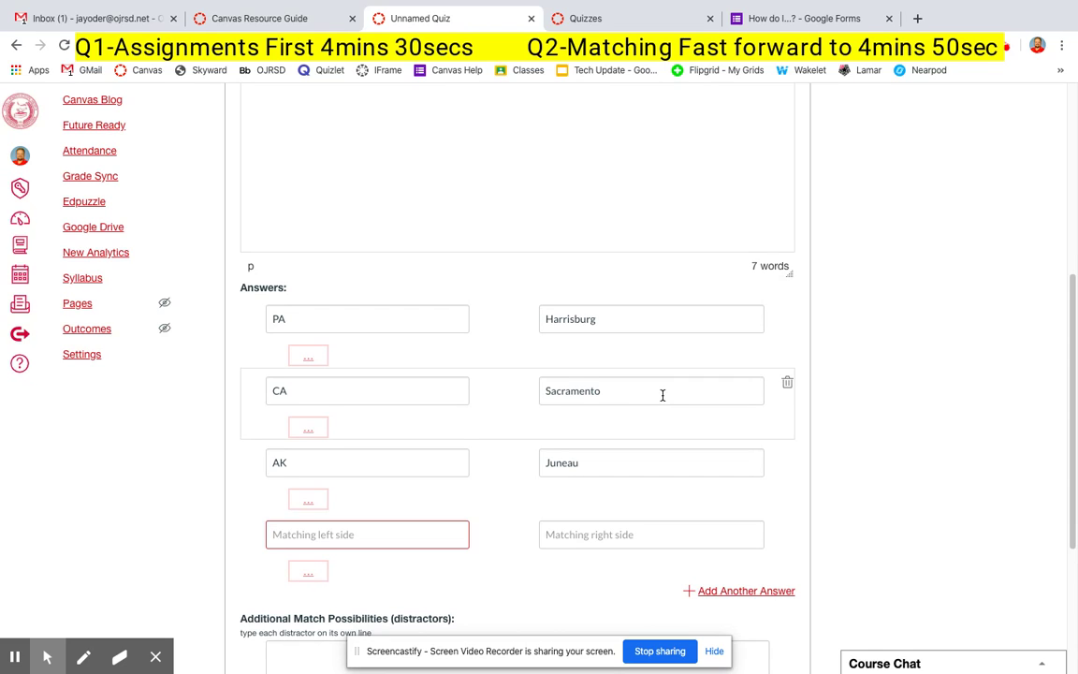
type("OH")
left_click(657, 532)
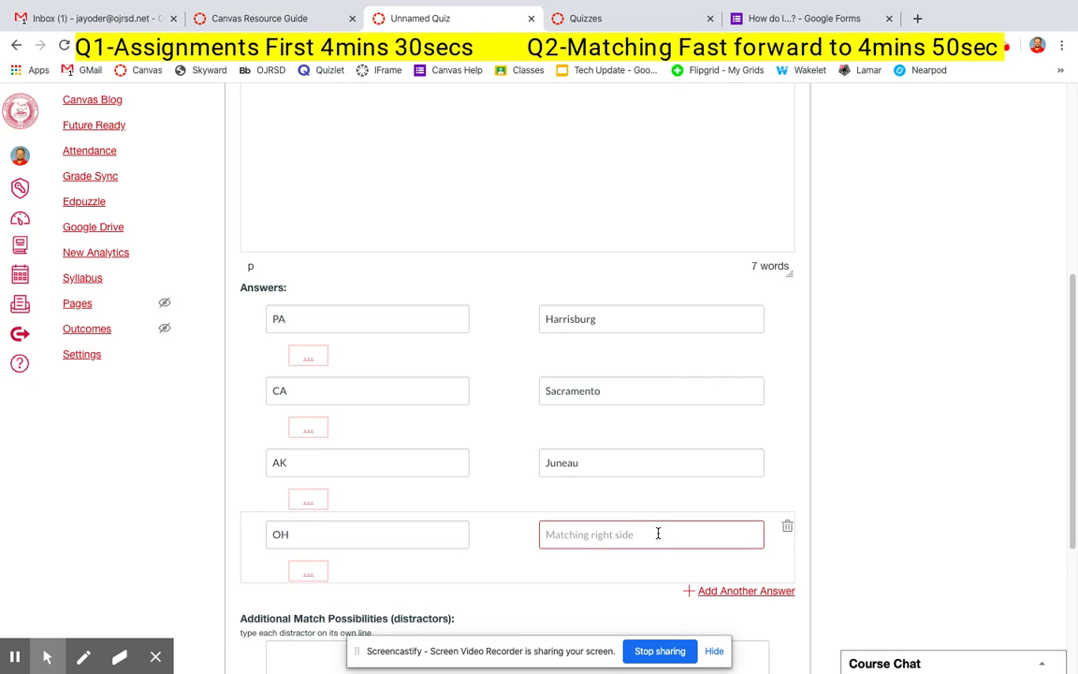
type("Columbus")
Enter Toledo, Altoona and Scranton on separate lines as additional match distractors
scroll(825, 443, "down", 2)
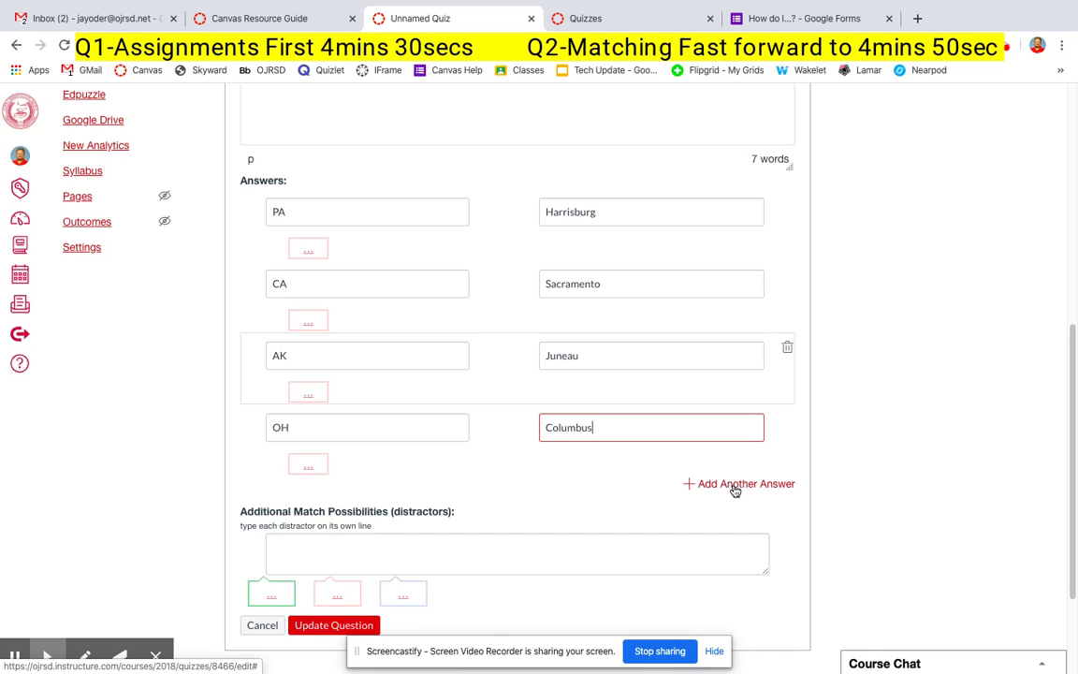
scroll(733, 488, "down", 1)
left_click(453, 494)
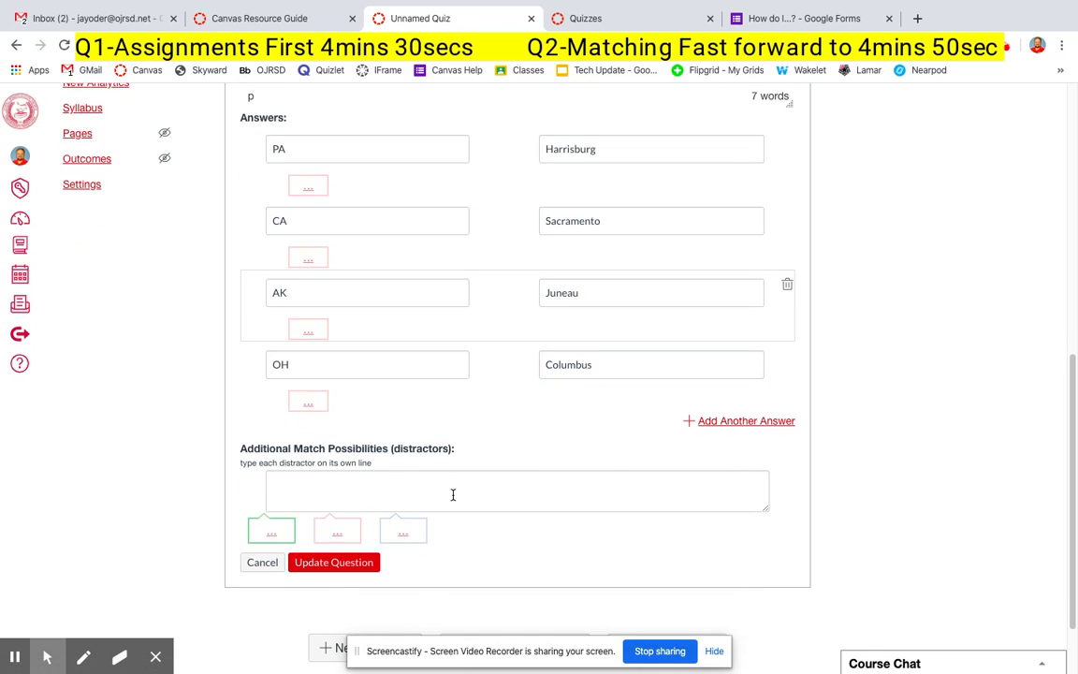
type("Toledo")
key("Return")
type("Altoona")
key("Return")
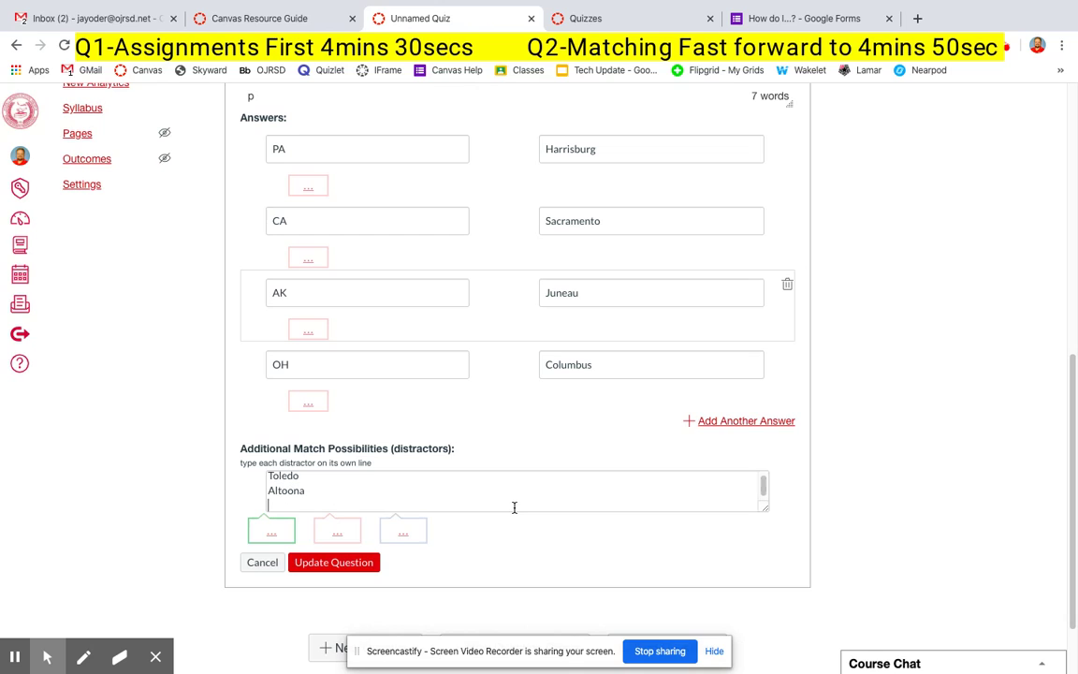
type("Scranton")
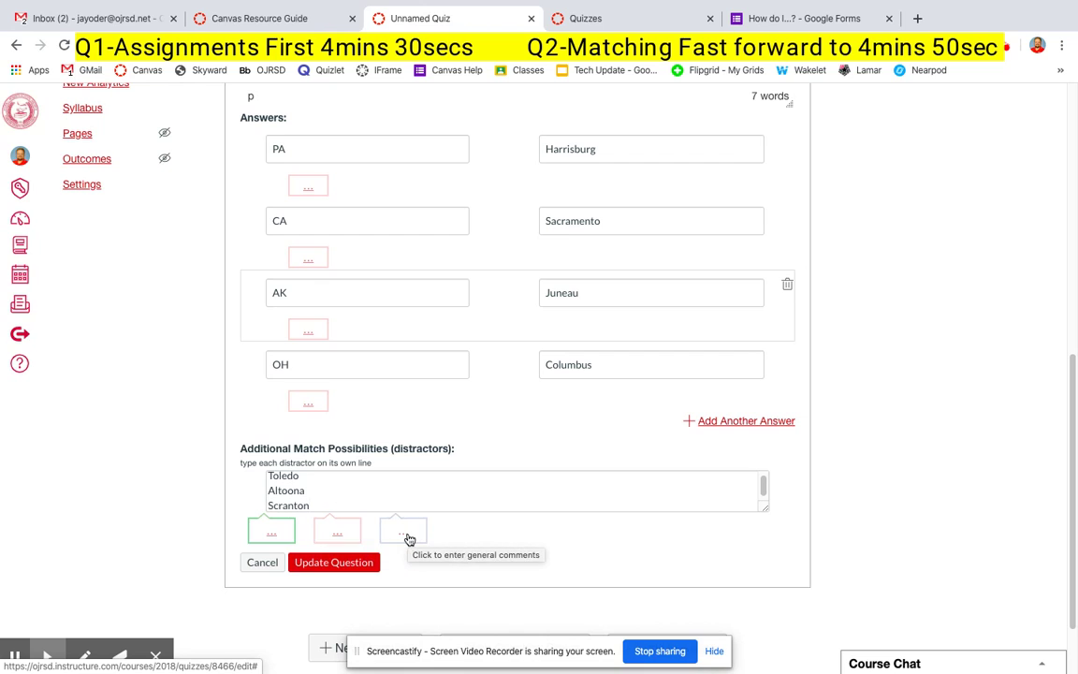
Update the matching question and turn on Show Question Details for the question list
left_click(359, 566)
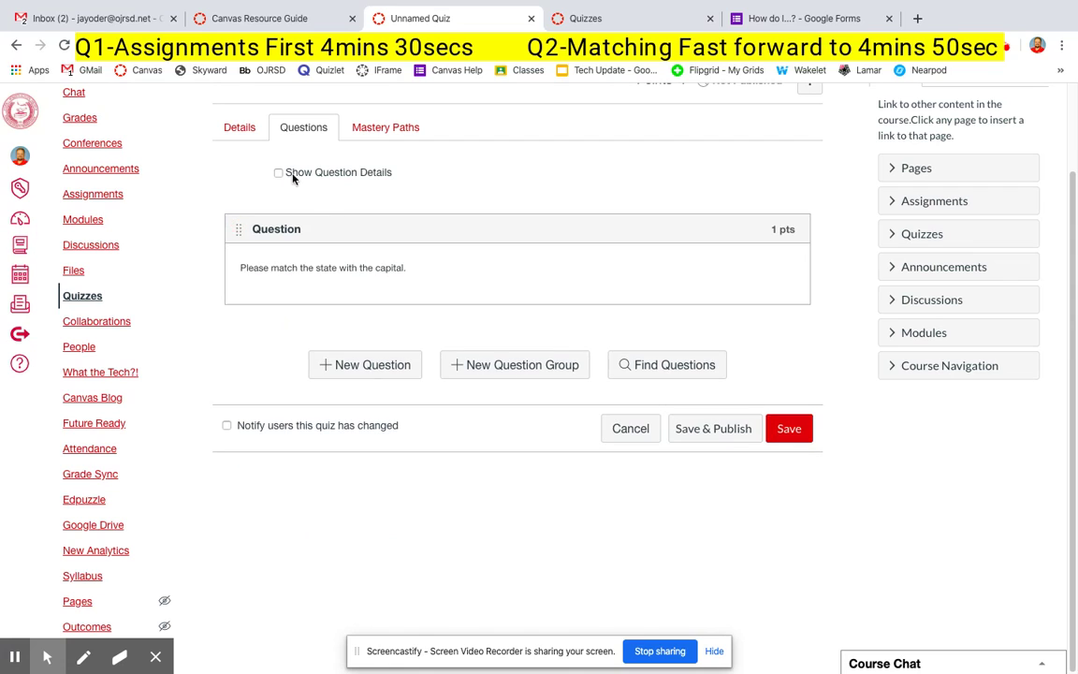
left_click(279, 172)
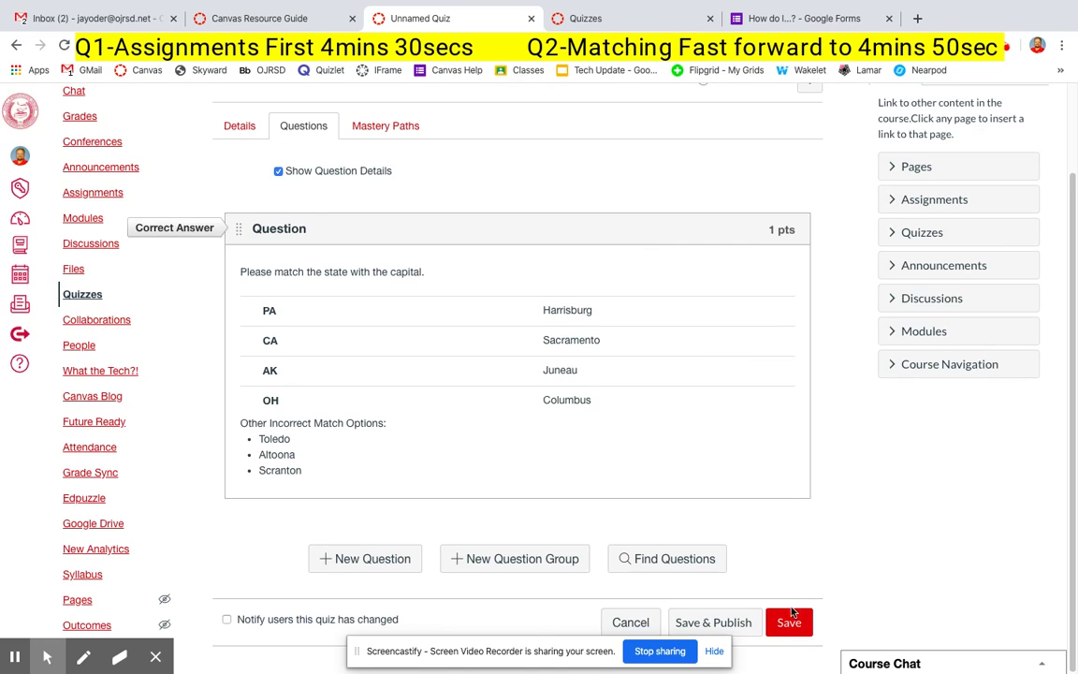
Turn off the Sync to Skyward option in the quiz details
left_click(239, 127)
scroll(238, 132, "down", 5)
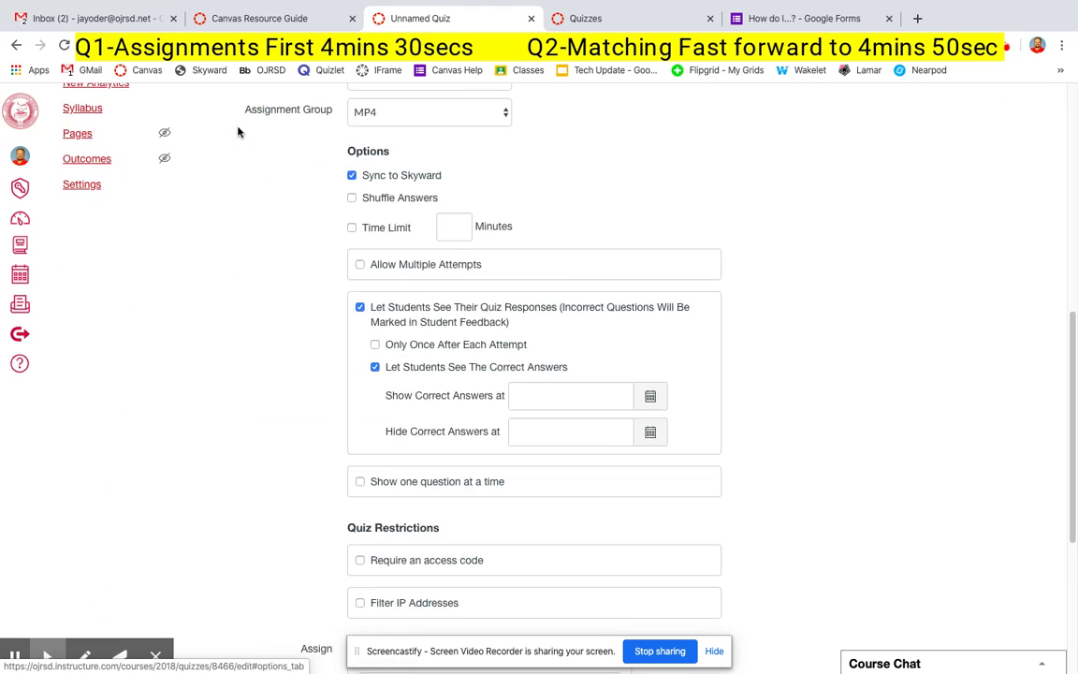
scroll(704, 336, "up", 1)
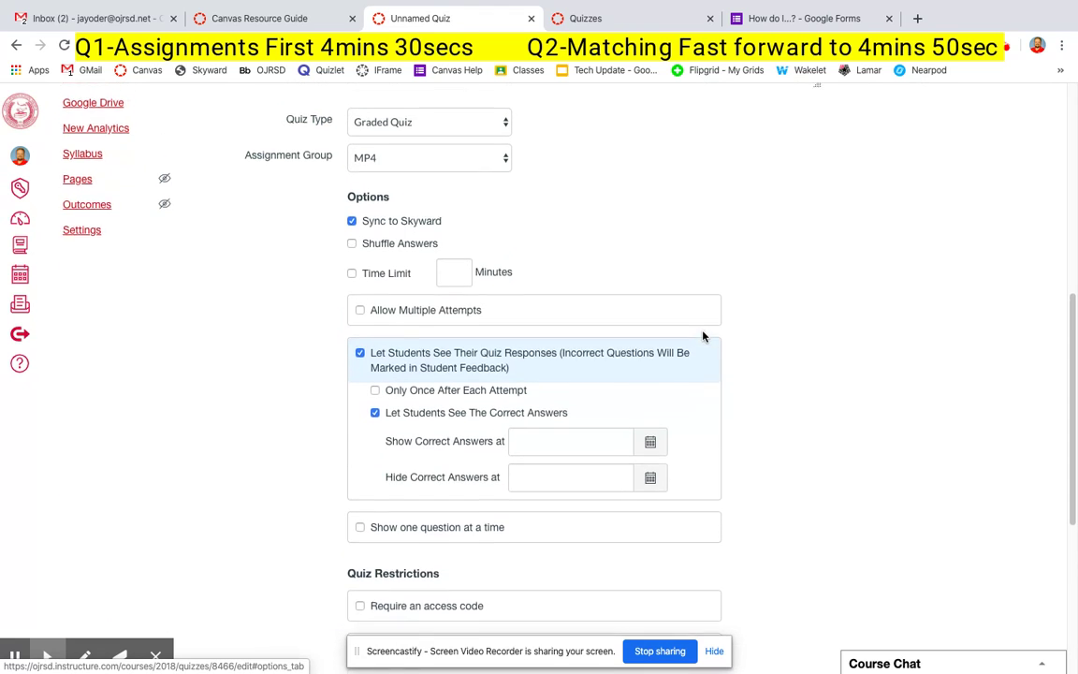
left_click(352, 221)
Rename the quiz to States and save it without publishing
scroll(692, 232, "up", 3)
scroll(691, 232, "up", 5)
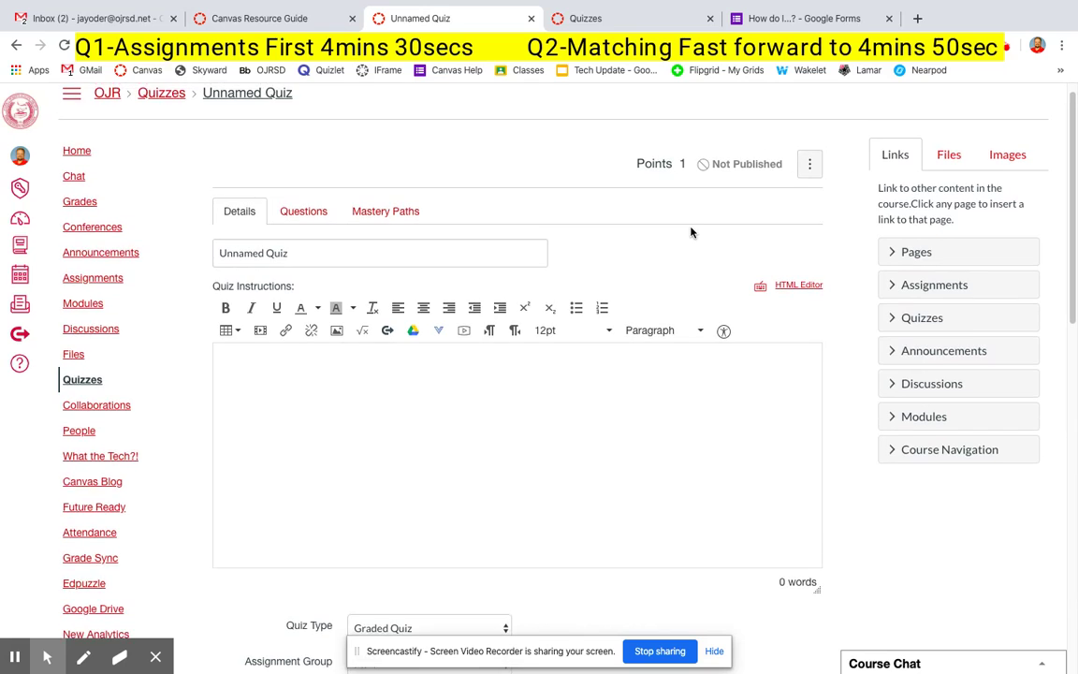
scroll(481, 221, "down", 1)
right_click(379, 204)
left_click(379, 204)
triple_click(313, 209)
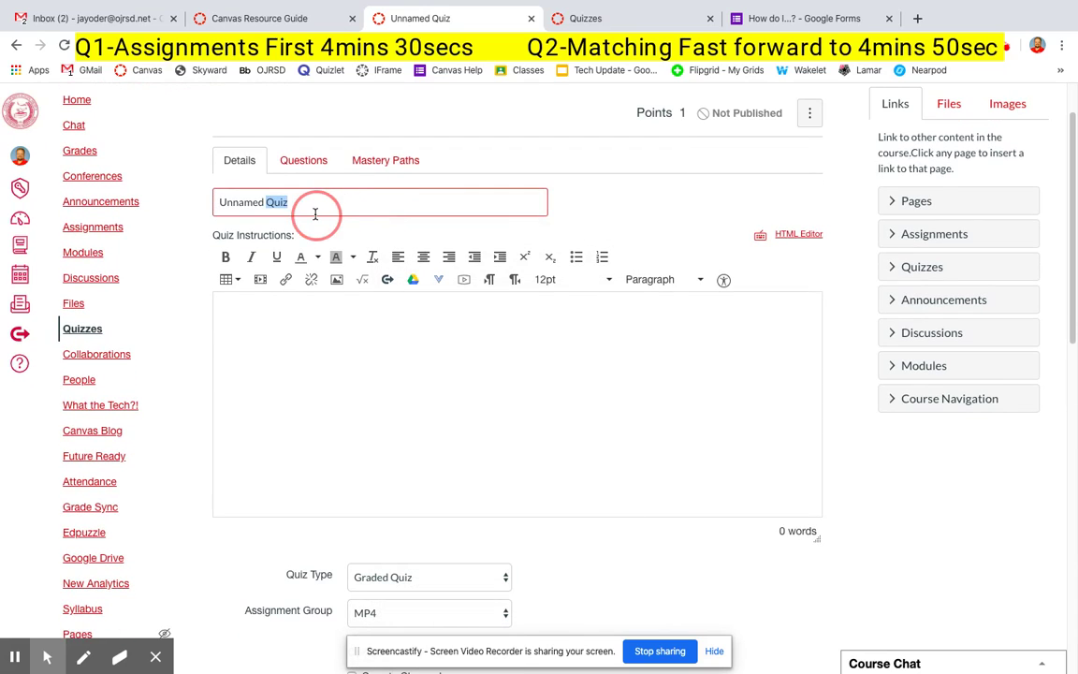
type("States")
scroll(594, 317, "down", 8)
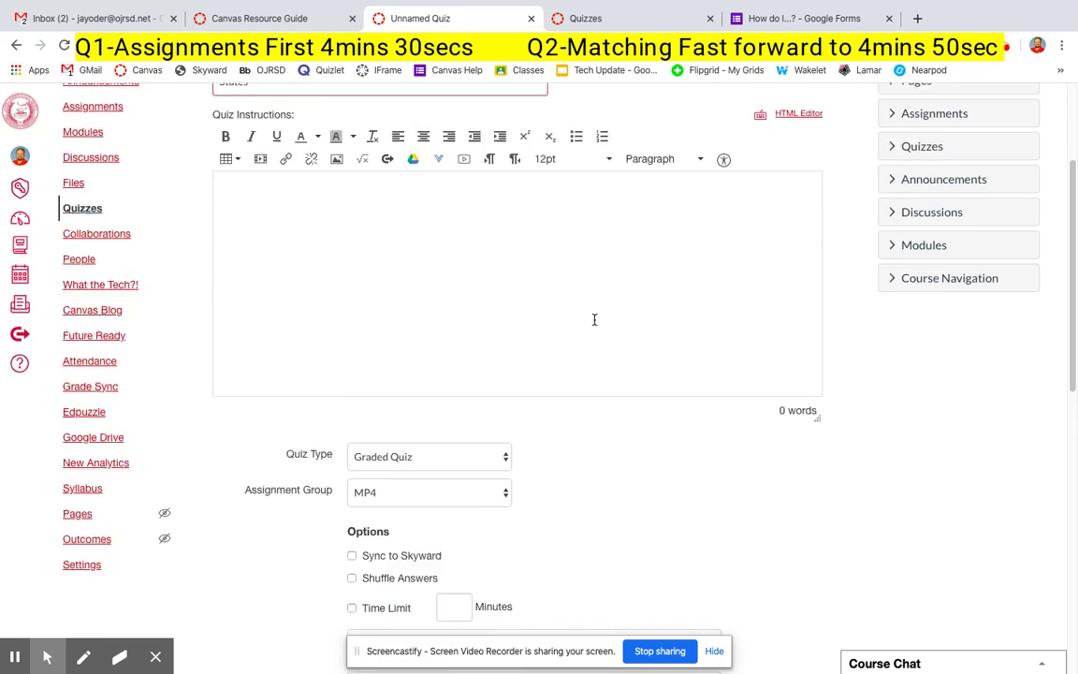
scroll(797, 255, "down", 2)
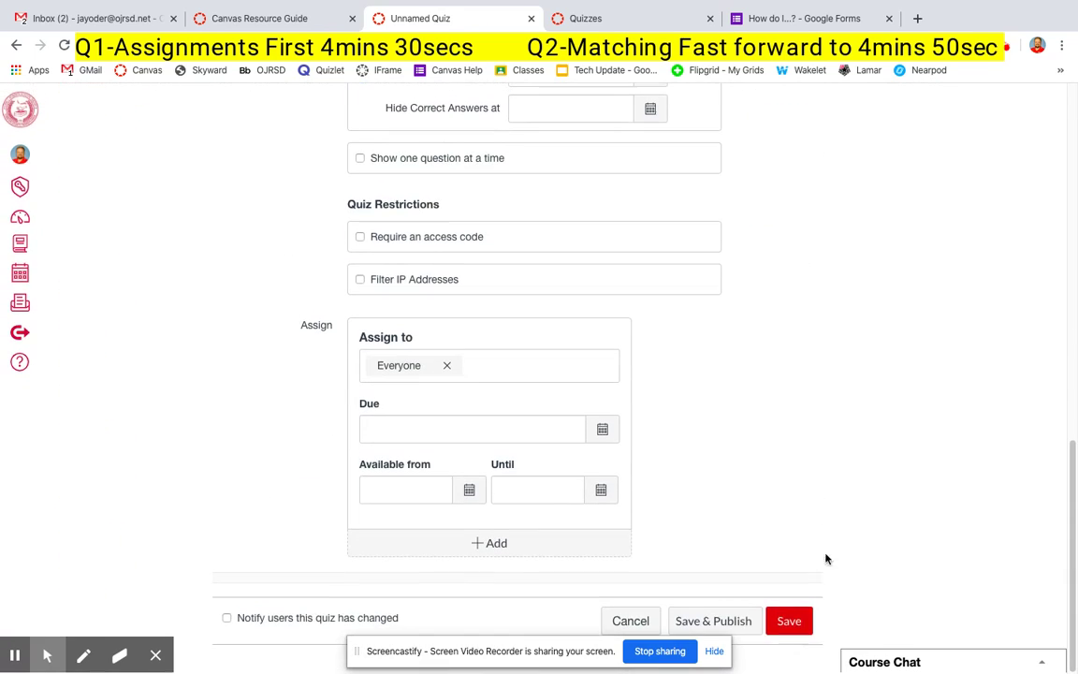
left_click(790, 622)
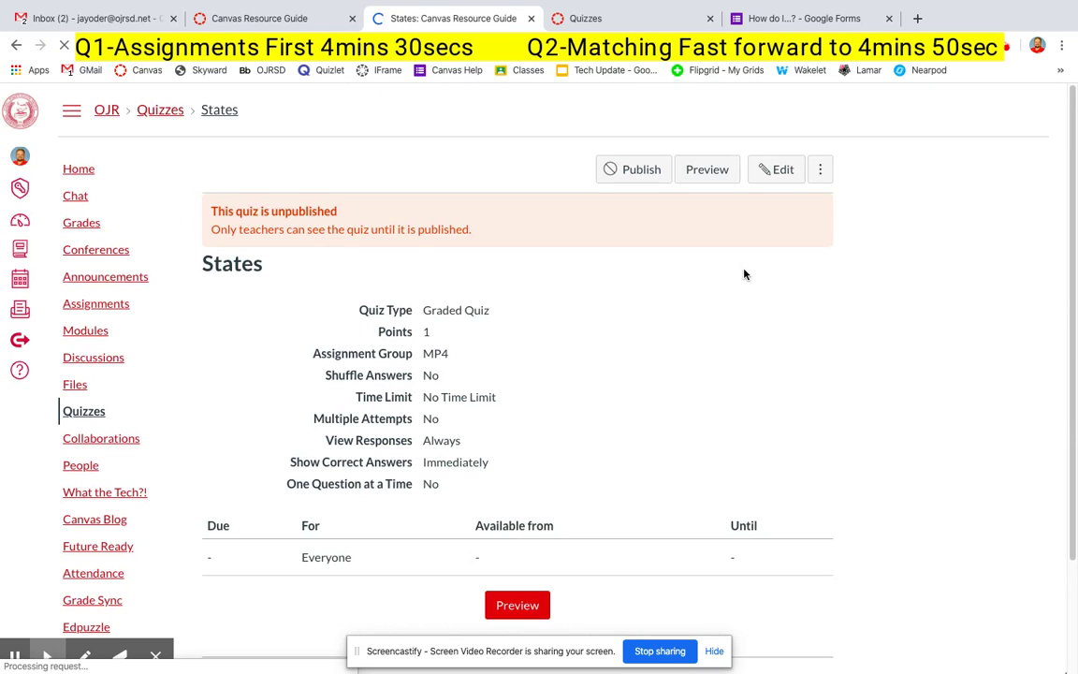
Preview the States quiz and examine the answer choices offered for PA without selecting one
left_click(708, 169)
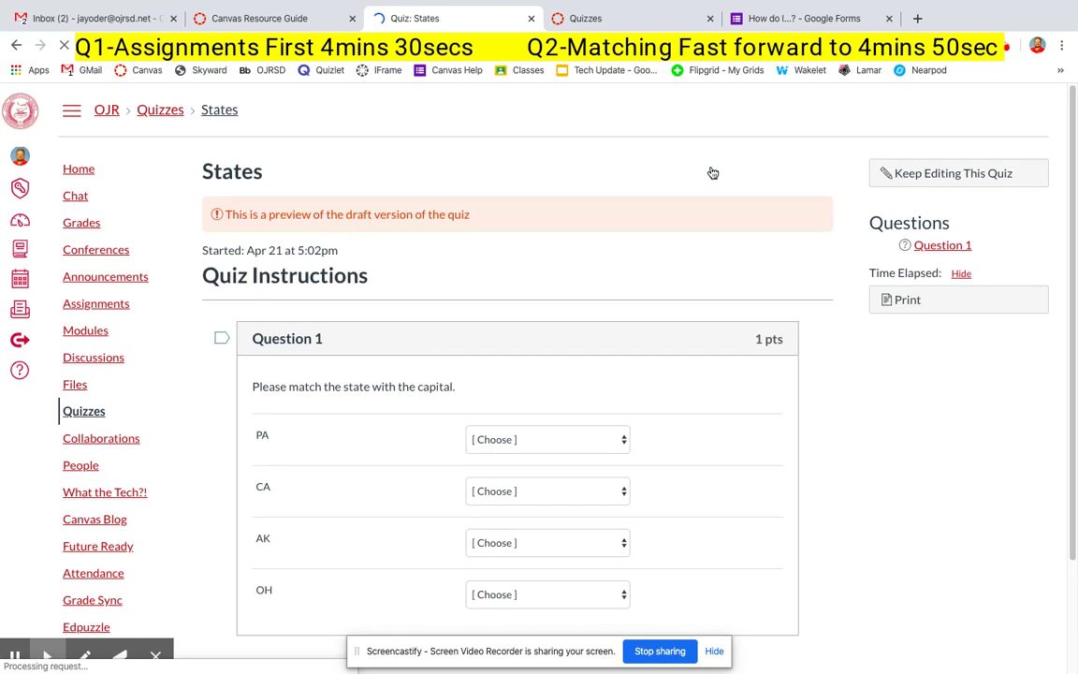
scroll(590, 395, "down", 1)
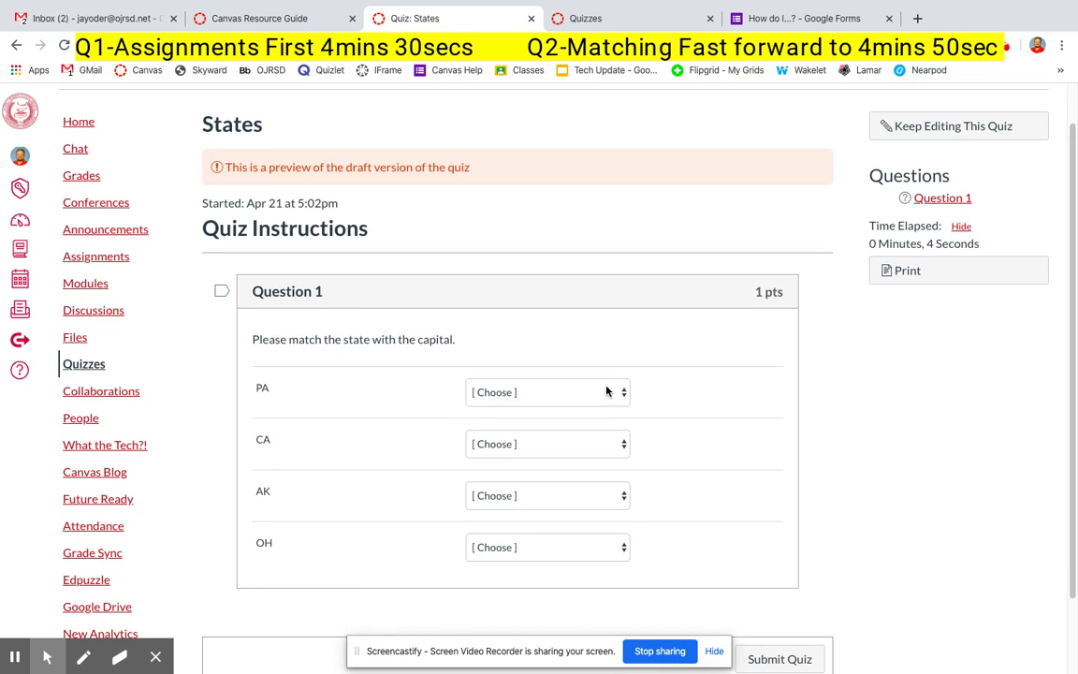
left_click(606, 391)
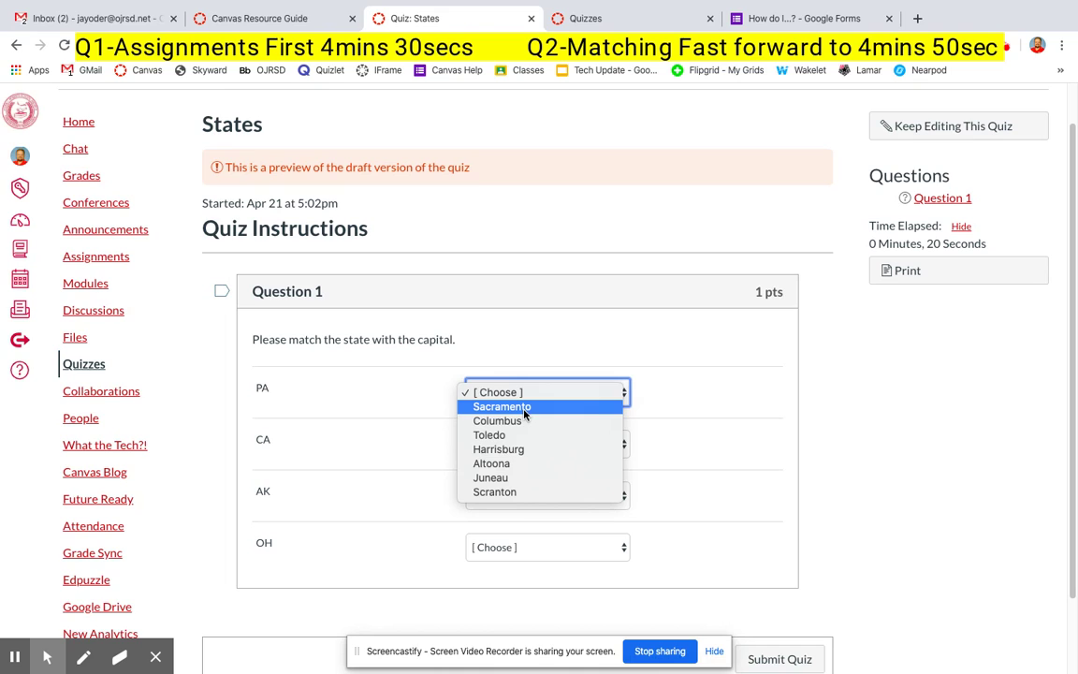
left_click(805, 422)
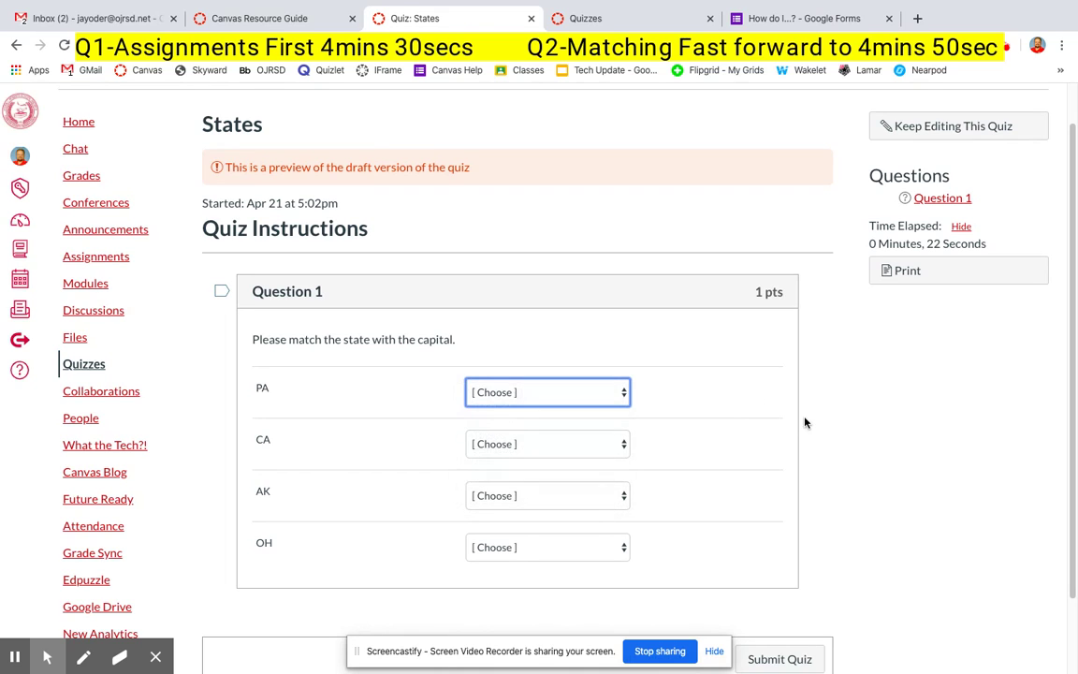
Answer the previewed States quiz with Altoona for PA, Sacramento for CA, Juneau for AK and Sacramento for OH, and submit it
left_click(541, 401)
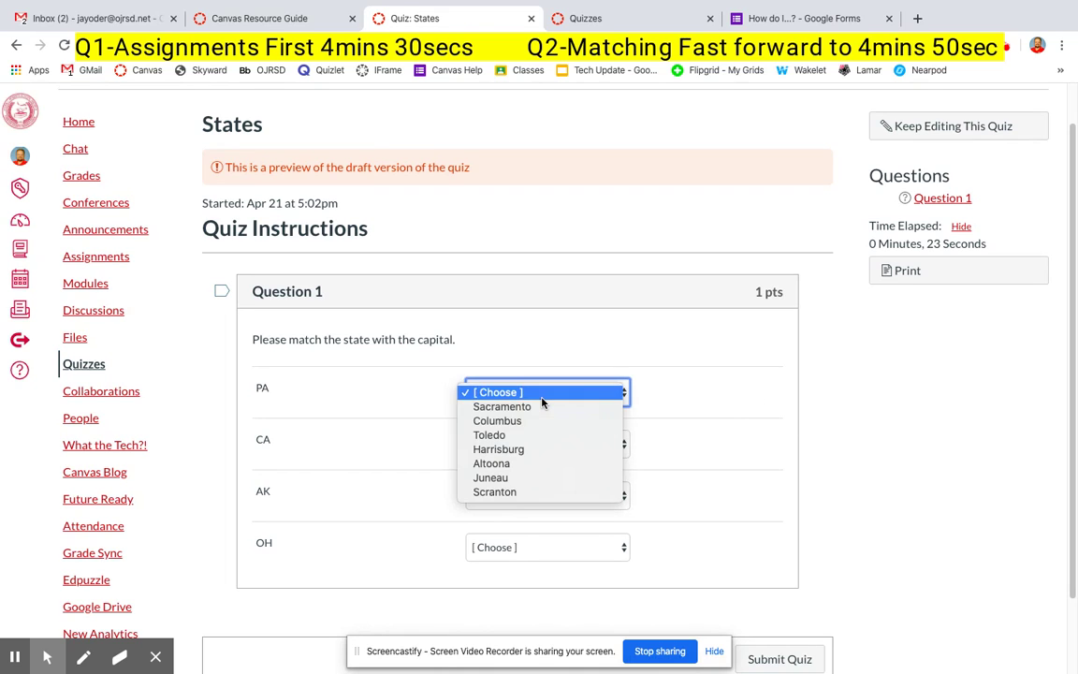
left_click(531, 465)
left_click(517, 443)
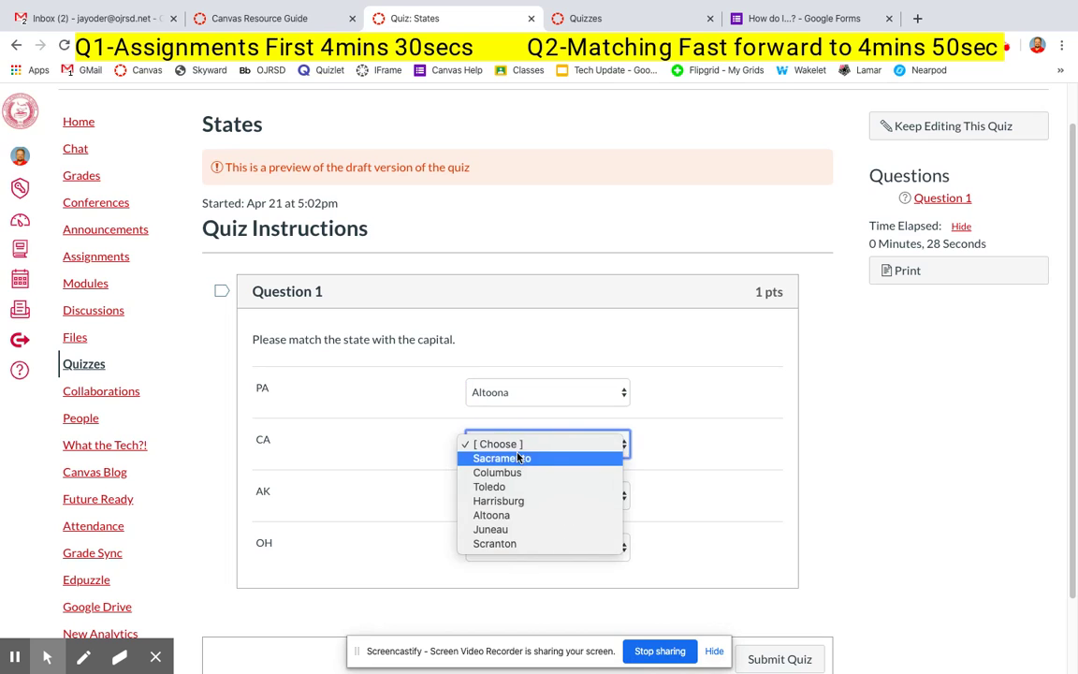
left_click(517, 457)
left_click(514, 498)
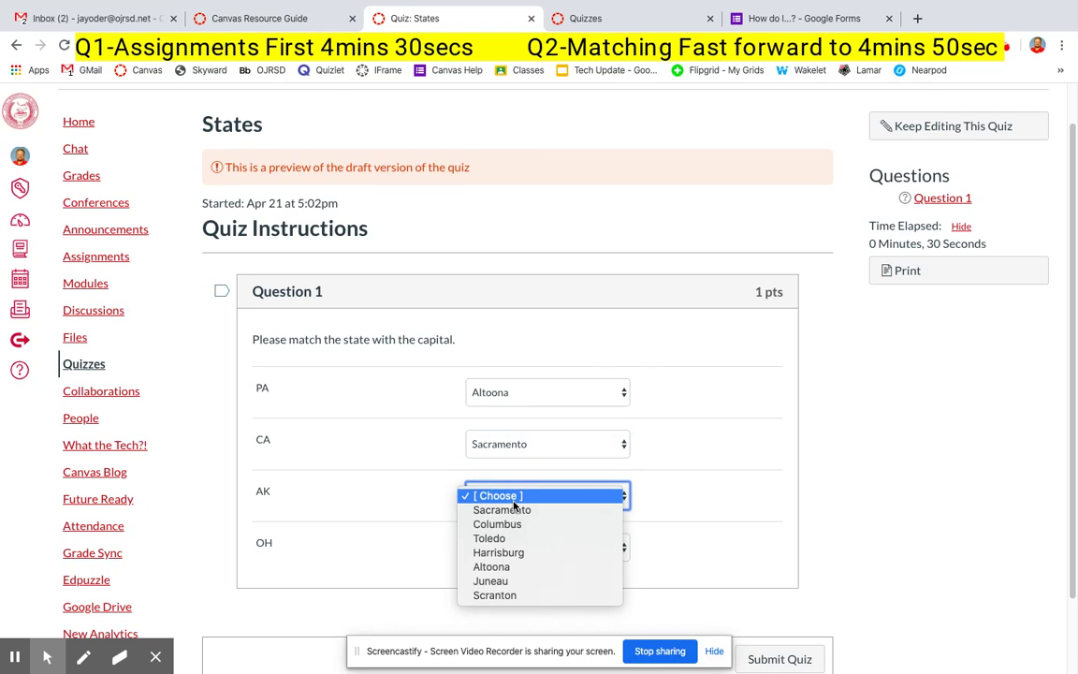
left_click(514, 580)
left_click(518, 547)
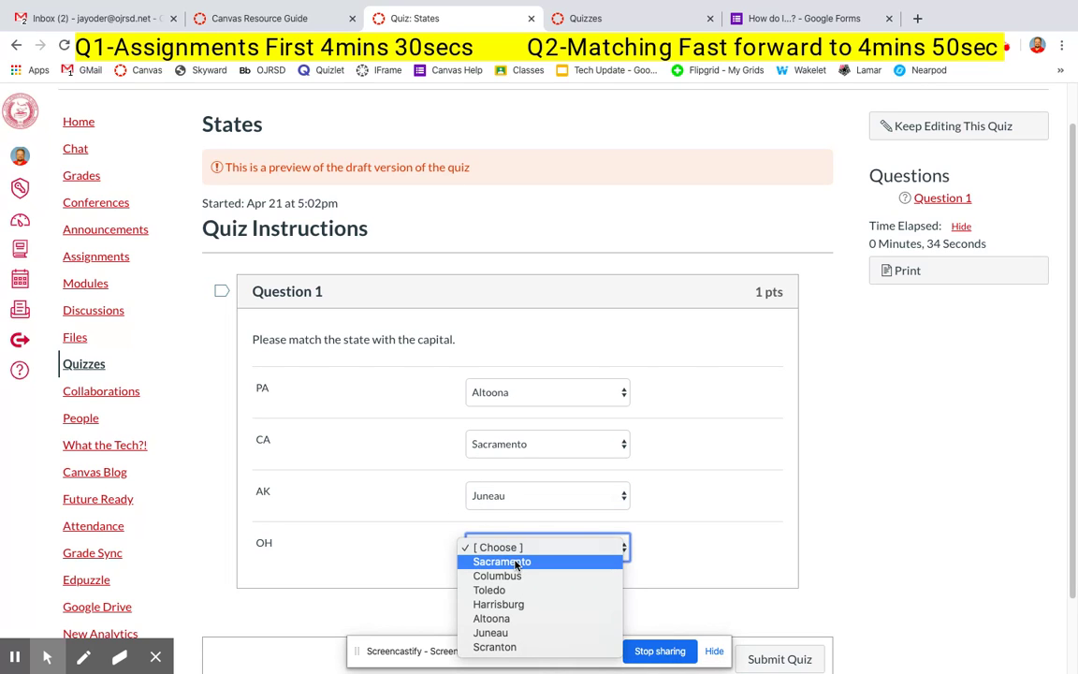
left_click(515, 562)
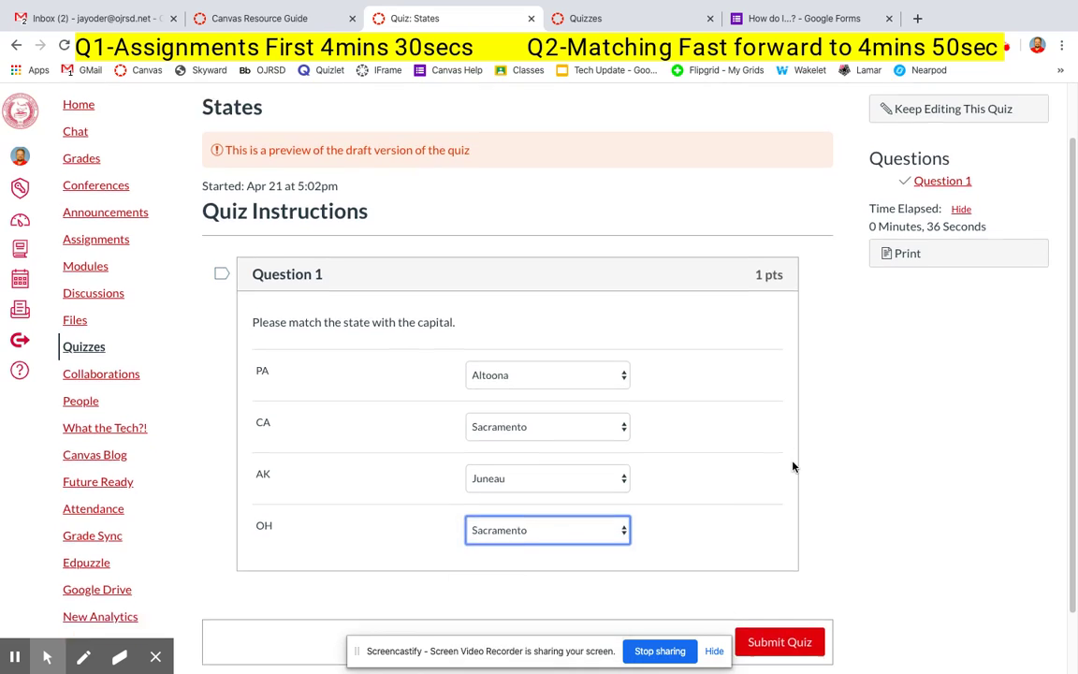
scroll(748, 449, "down", 1)
left_click(792, 592)
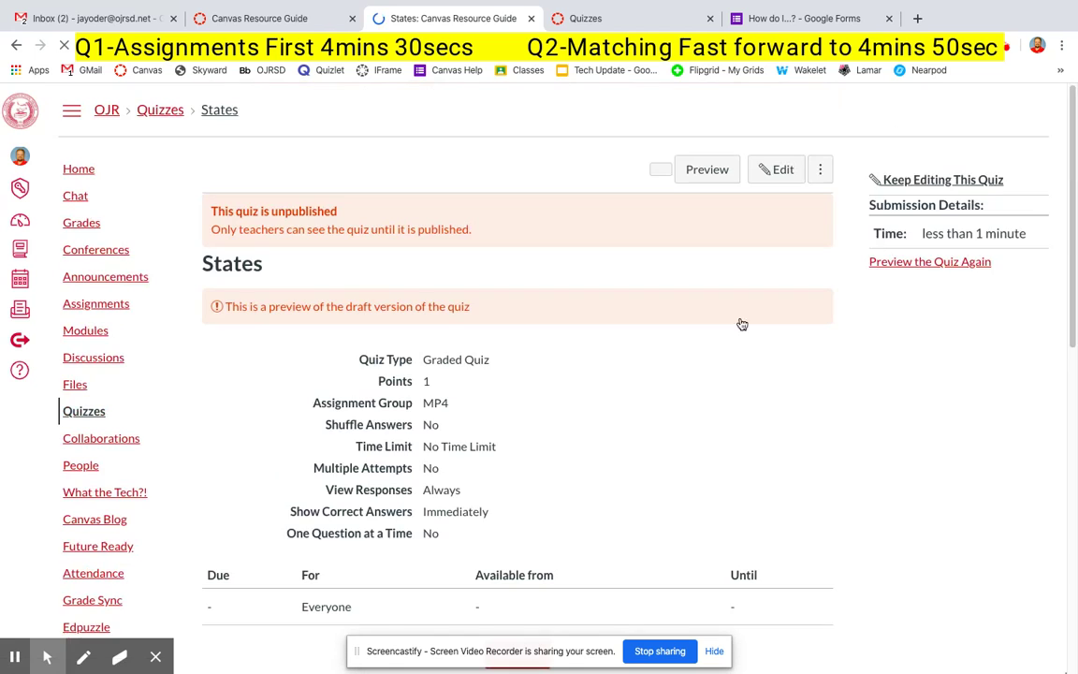
Examine the graded preview results of the States quiz, including the score and the marking of each state's match
scroll(783, 412, "down", 3)
scroll(782, 412, "up", 3)
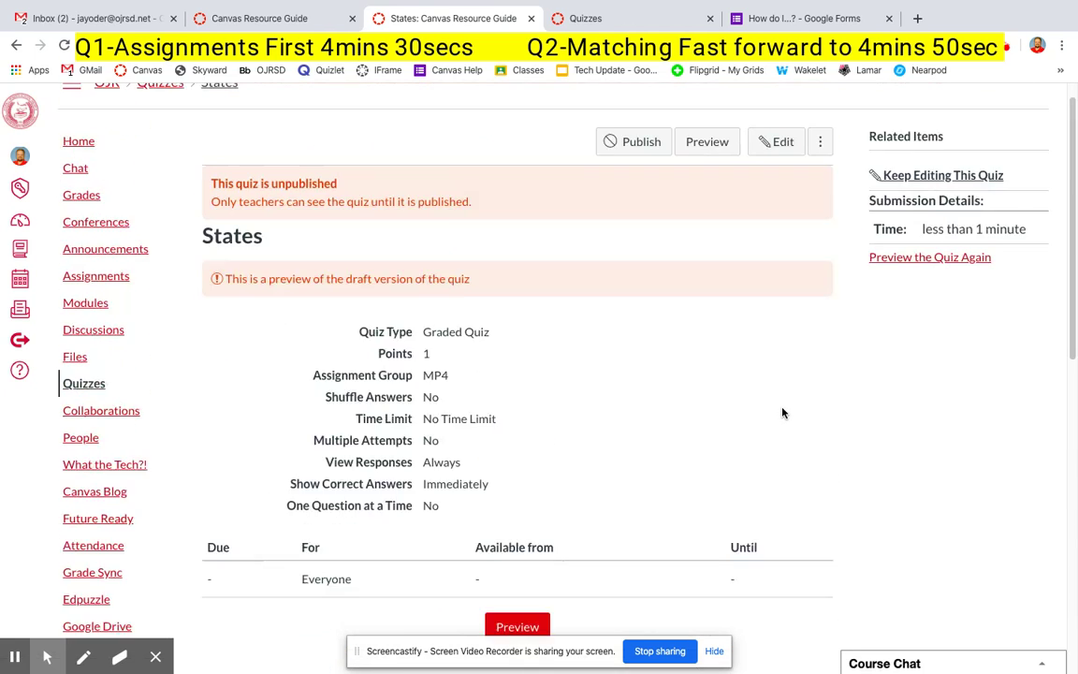
scroll(719, 353, "down", 1)
scroll(718, 353, "up", 1)
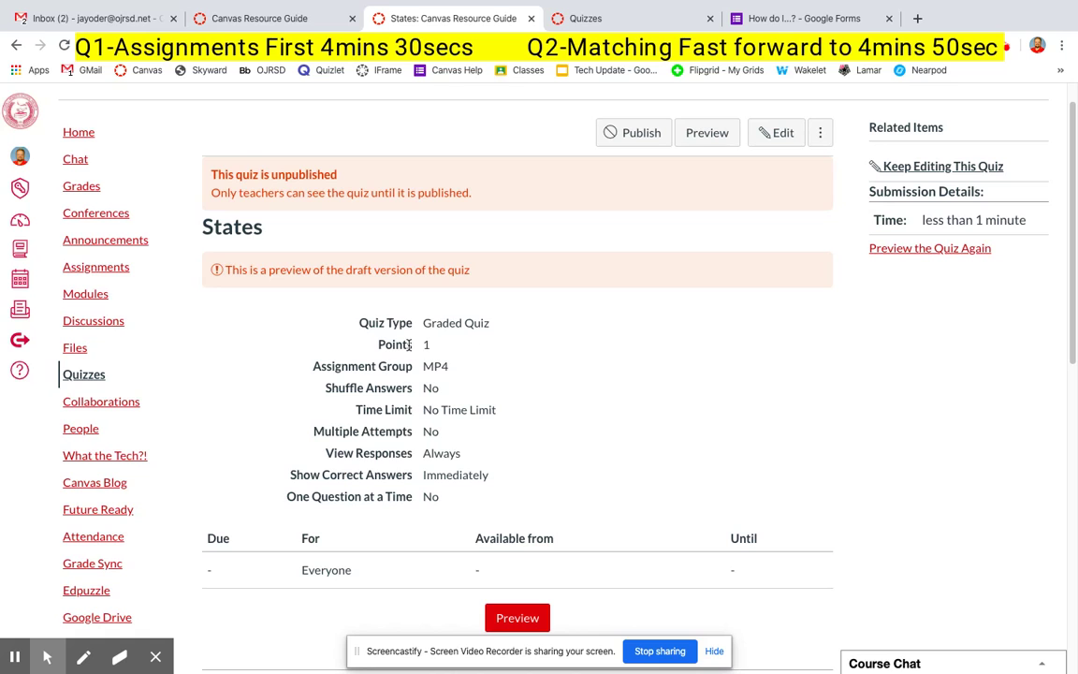
scroll(662, 481, "down", 5)
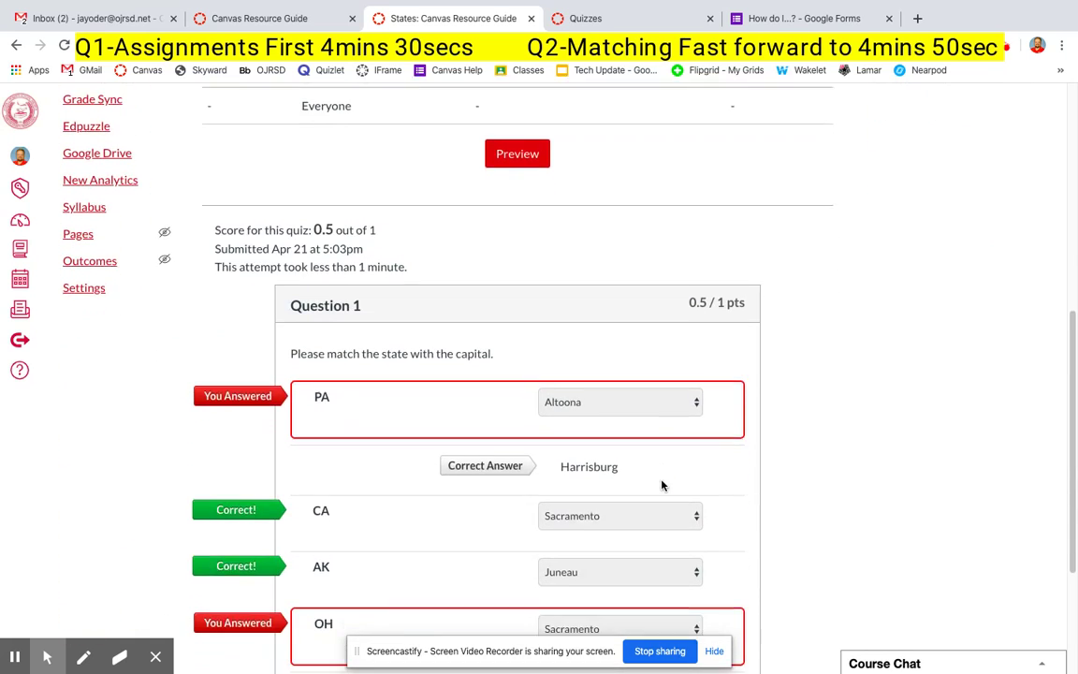
scroll(690, 261, "down", 1)
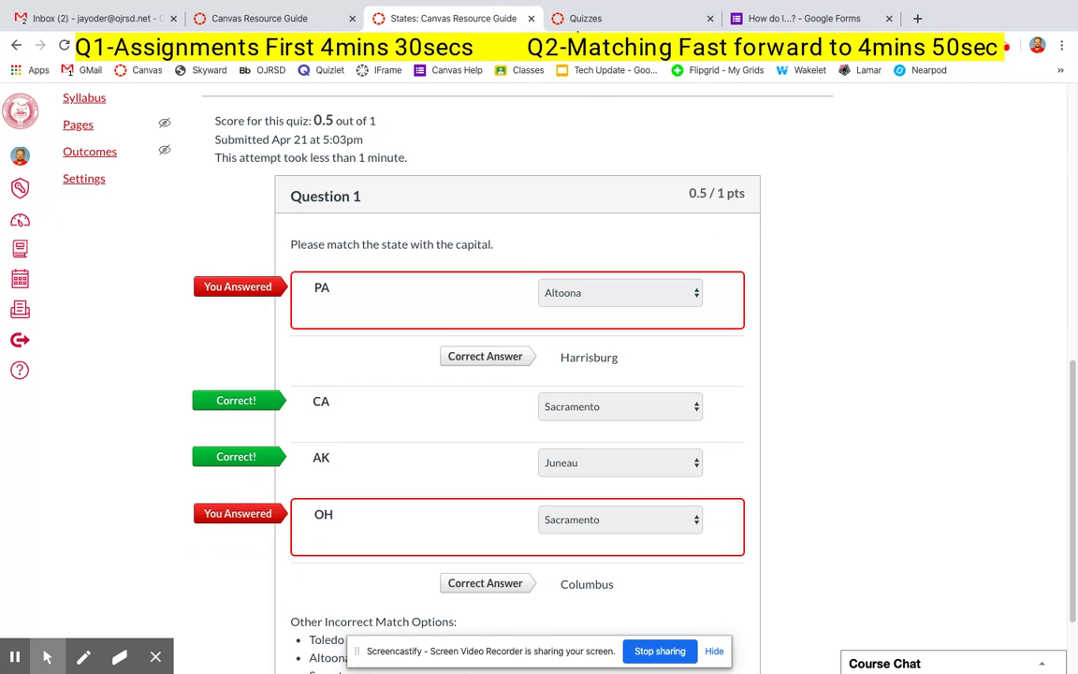
Start another quiz from the course's already open Quizzes page, using the New Quizzes engine
left_click(600, 20)
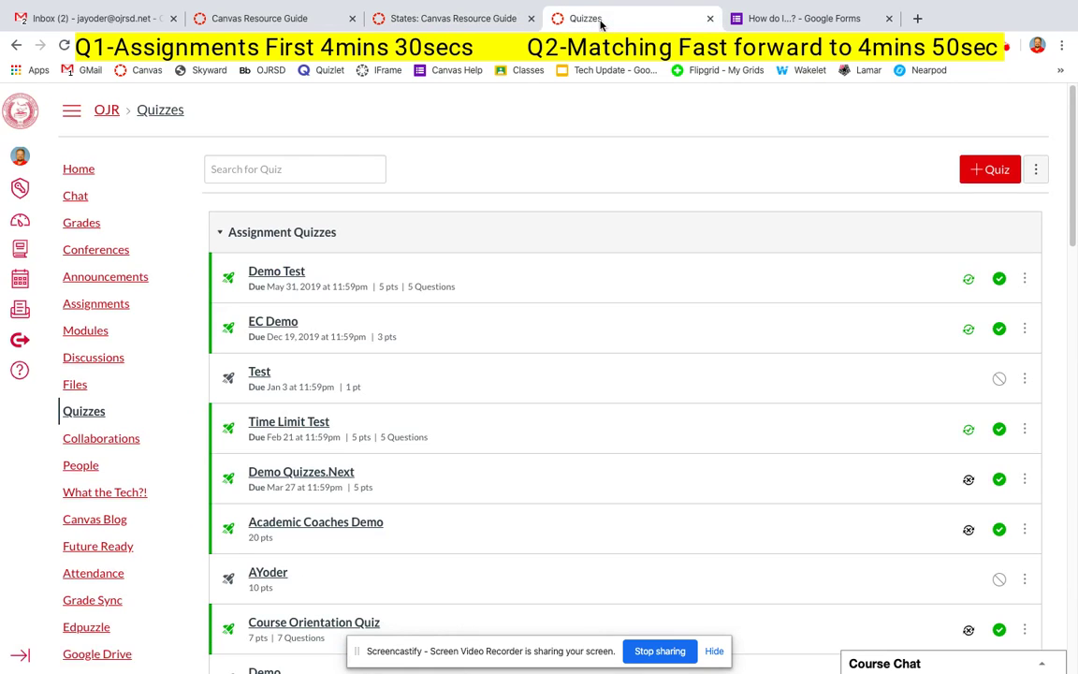
left_click(978, 179)
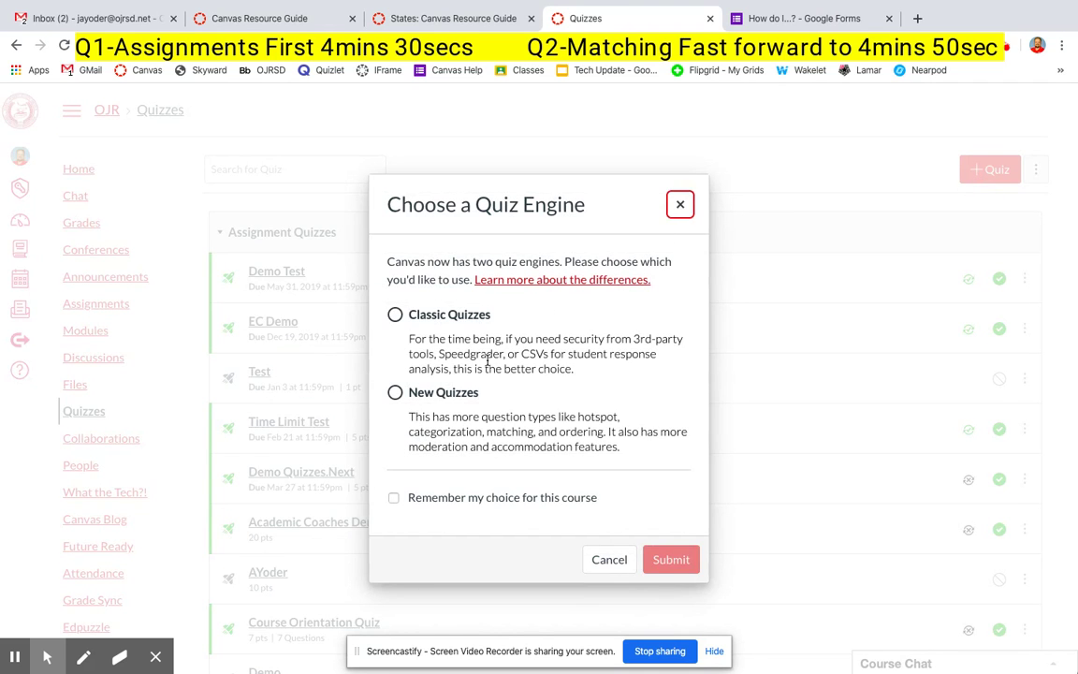
left_click(395, 393)
left_click(678, 564)
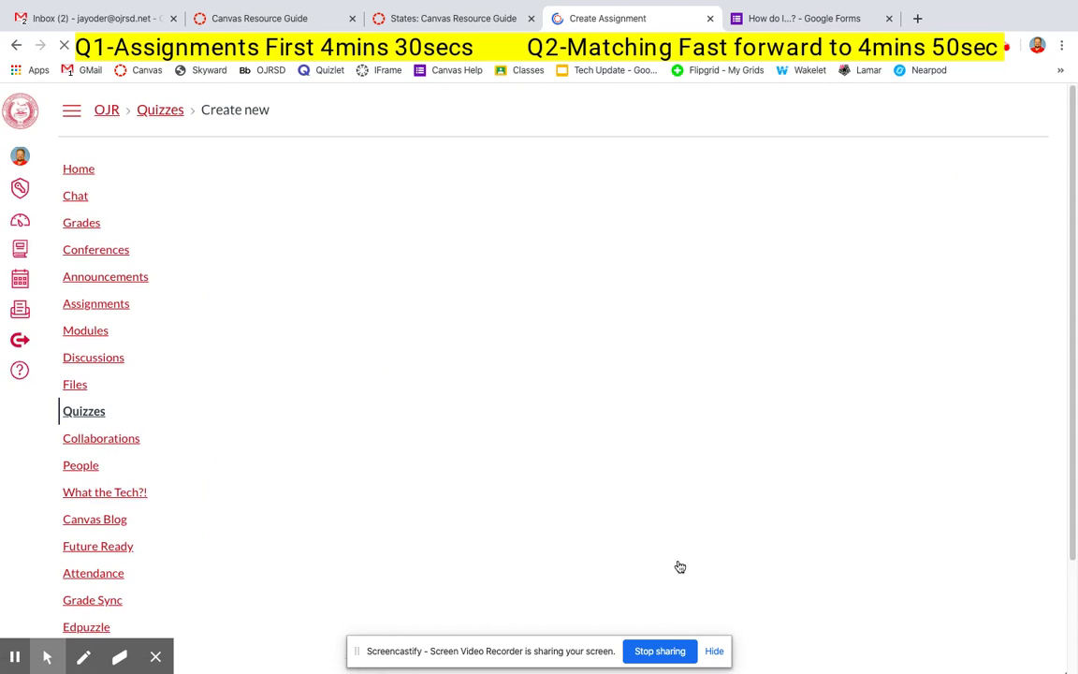
Name the new quiz States and Capitals and set its points to 8
left_click(252, 214)
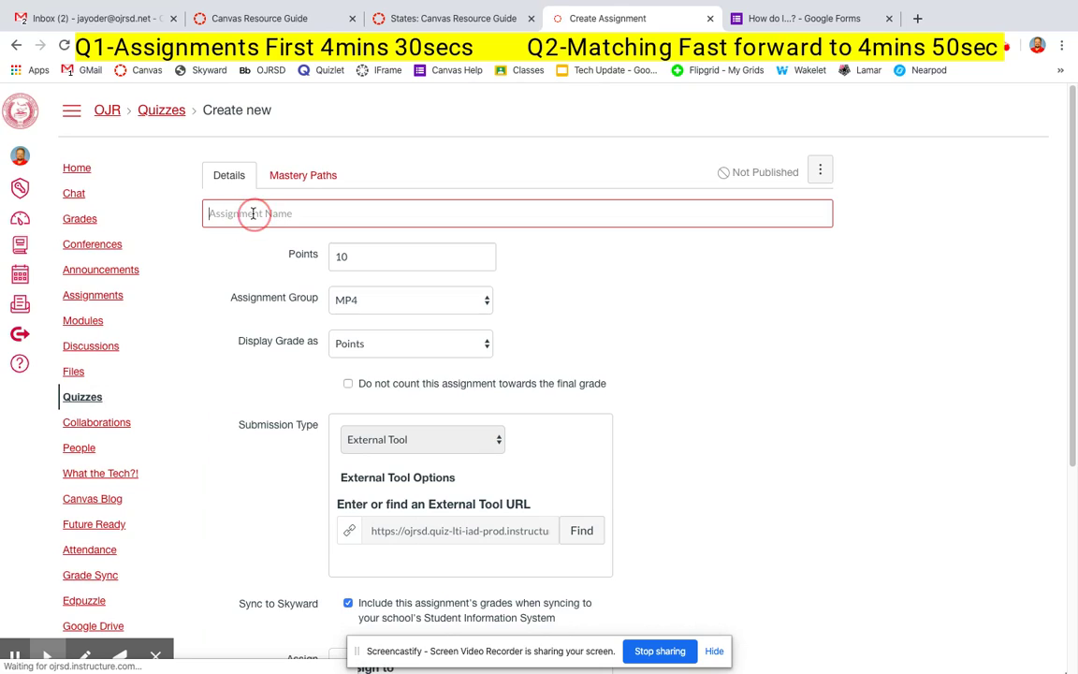
type("Ste")
type("te")
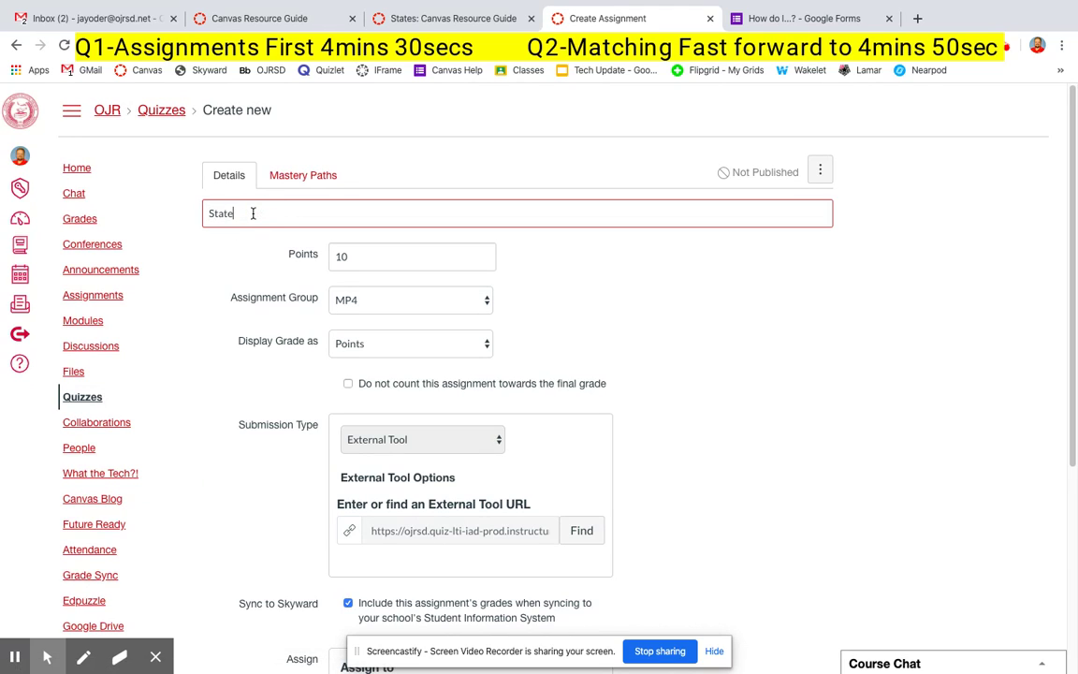
type("and Capitals")
left_click(351, 256)
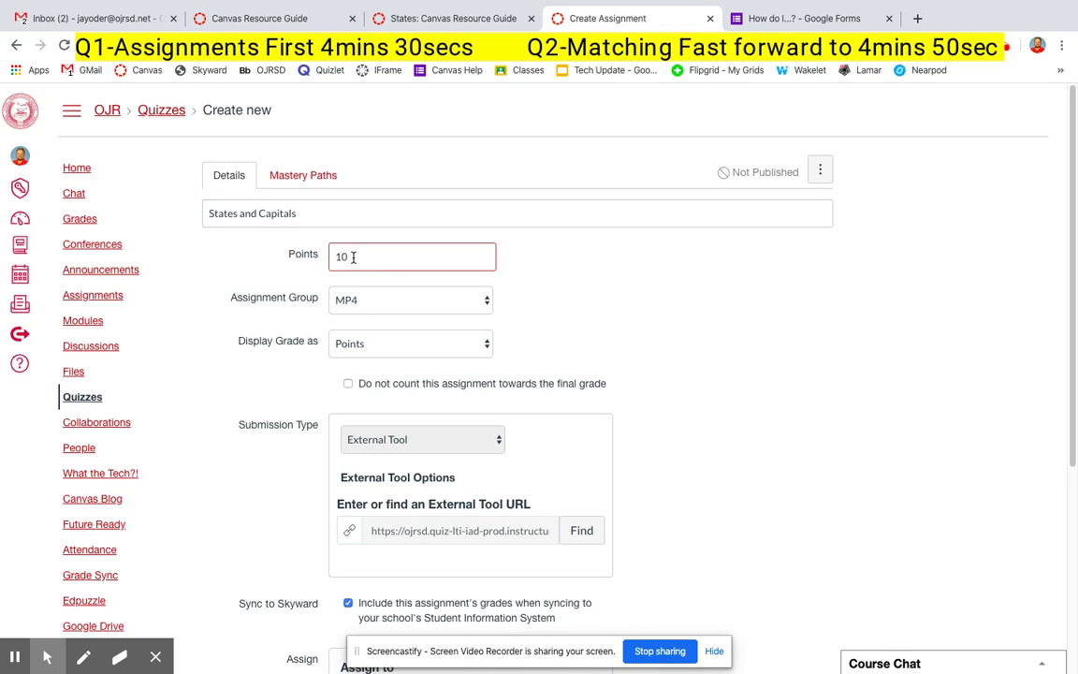
double_click(342, 256)
type("8")
Turn off Sync to Skyward for the States and Capitals quiz and save it without publishing
scroll(771, 271, "down", 1)
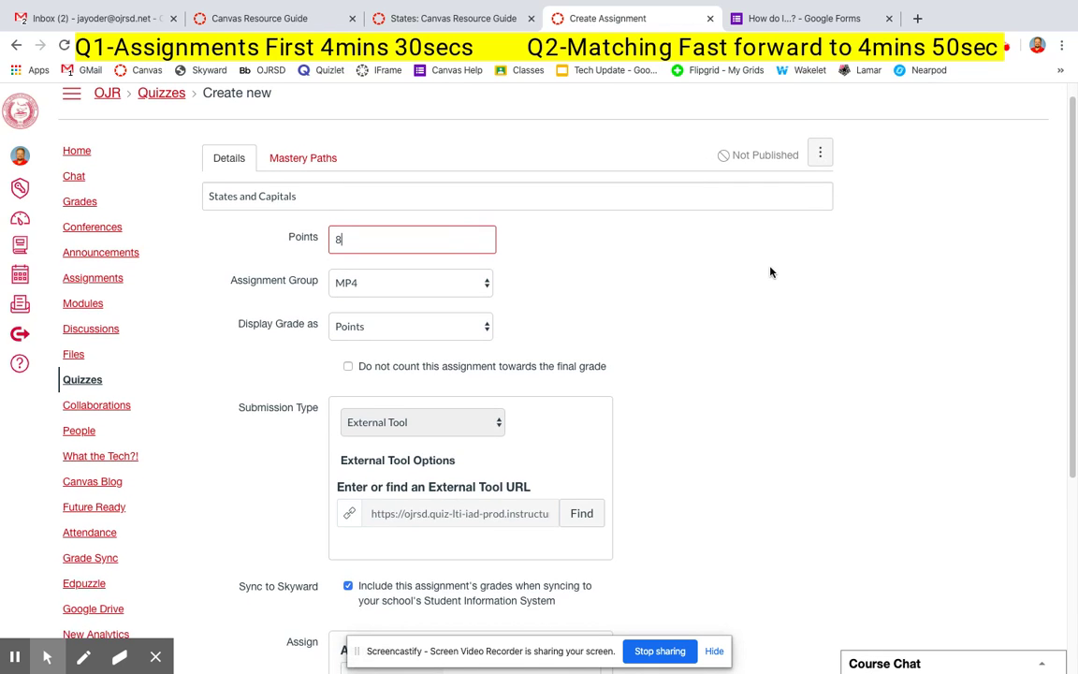
scroll(770, 272, "down", 1)
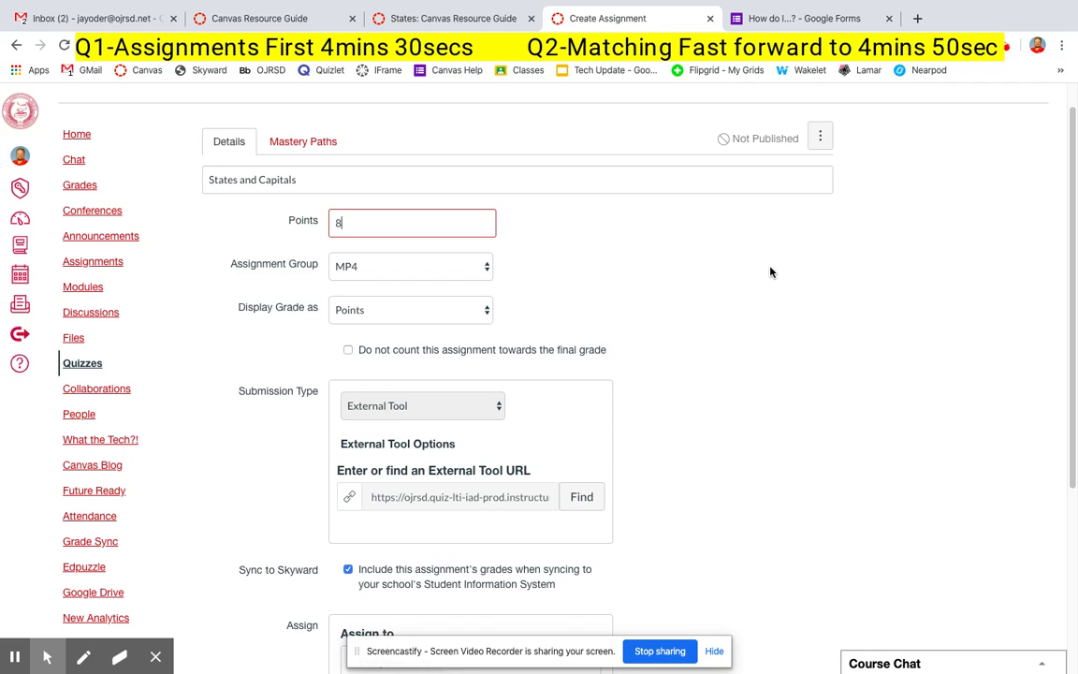
scroll(770, 271, "down", 1)
scroll(770, 271, "down", 5)
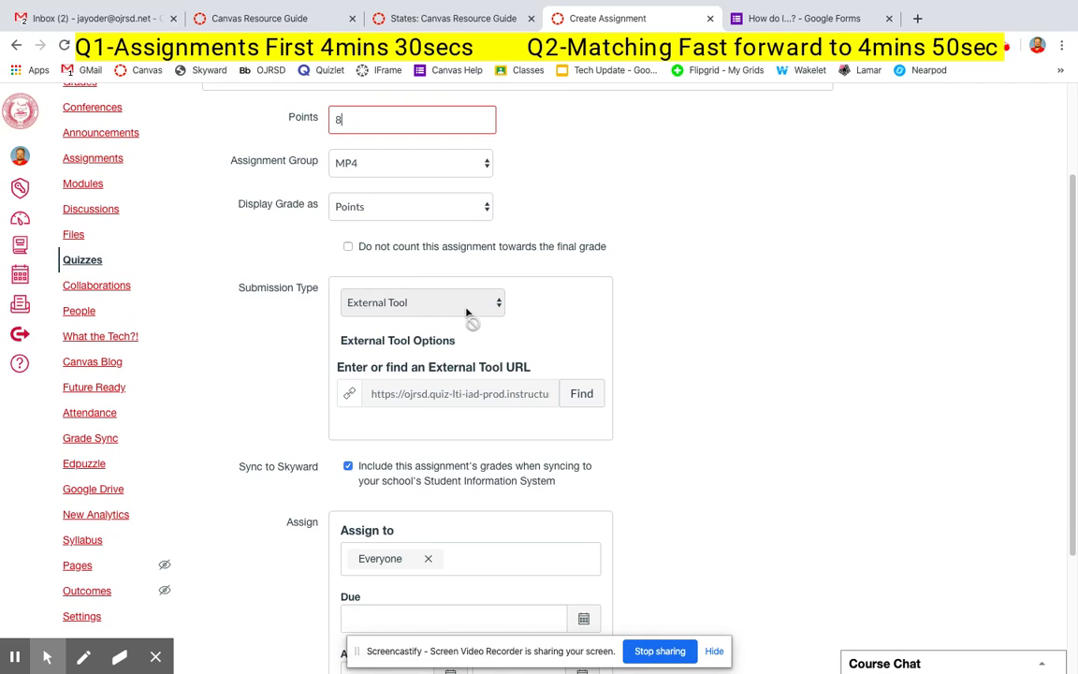
scroll(655, 328, "down", 1)
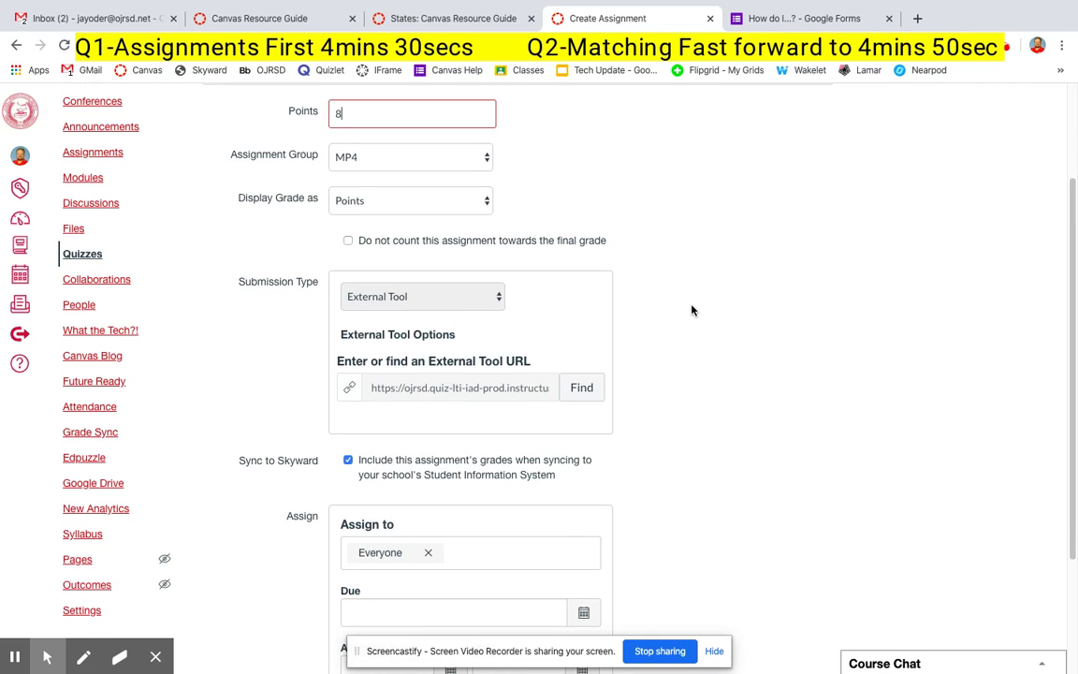
scroll(693, 308, "down", 5)
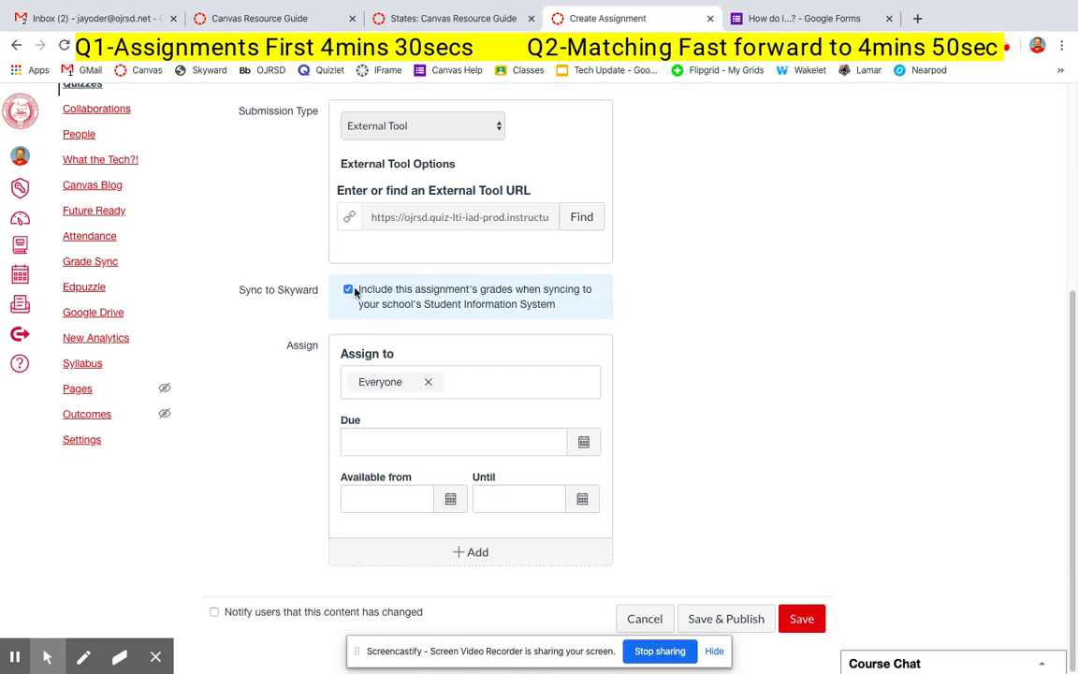
left_click(349, 289)
left_click(810, 624)
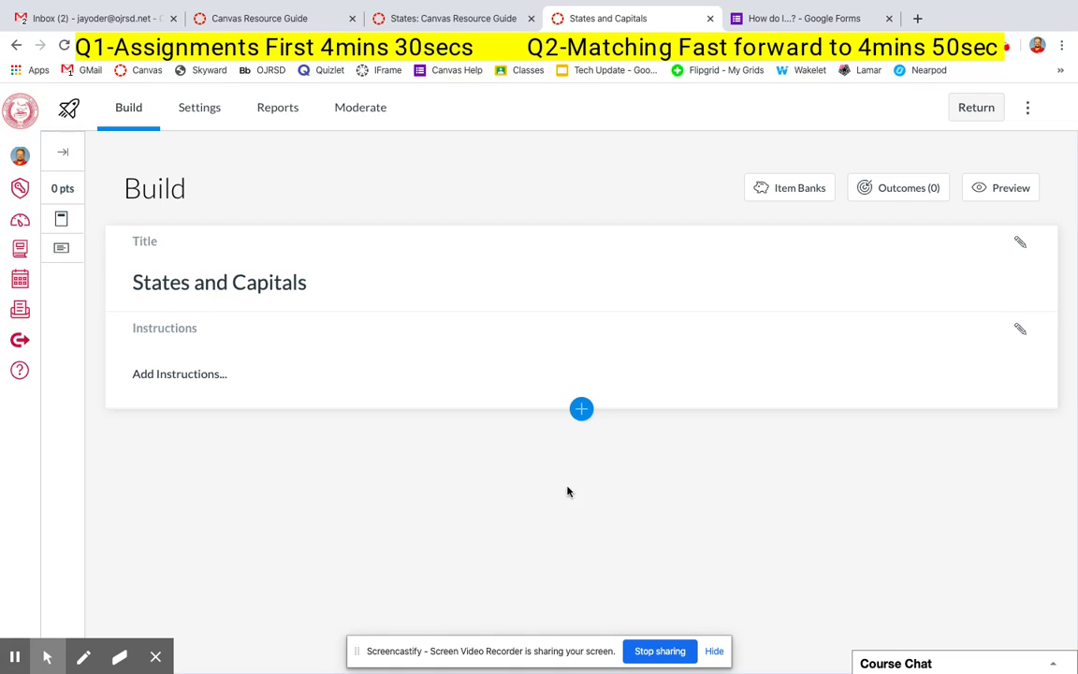
Add a Matching question titled Unit 1 with the stem "Please match state to capital."
left_click(582, 409)
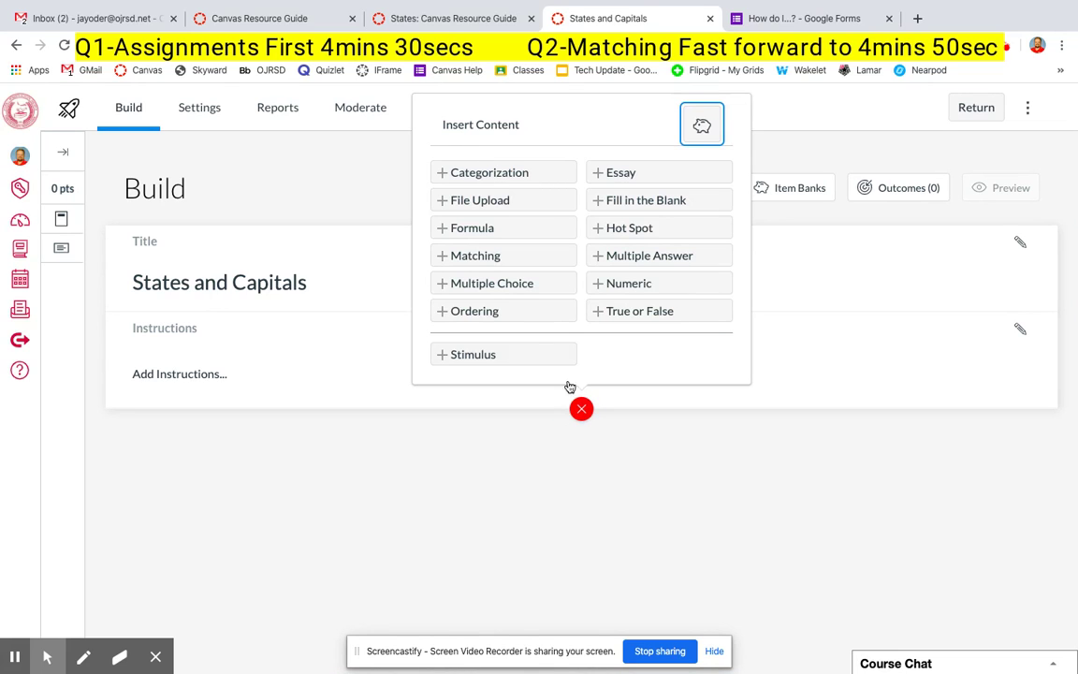
left_click(486, 256)
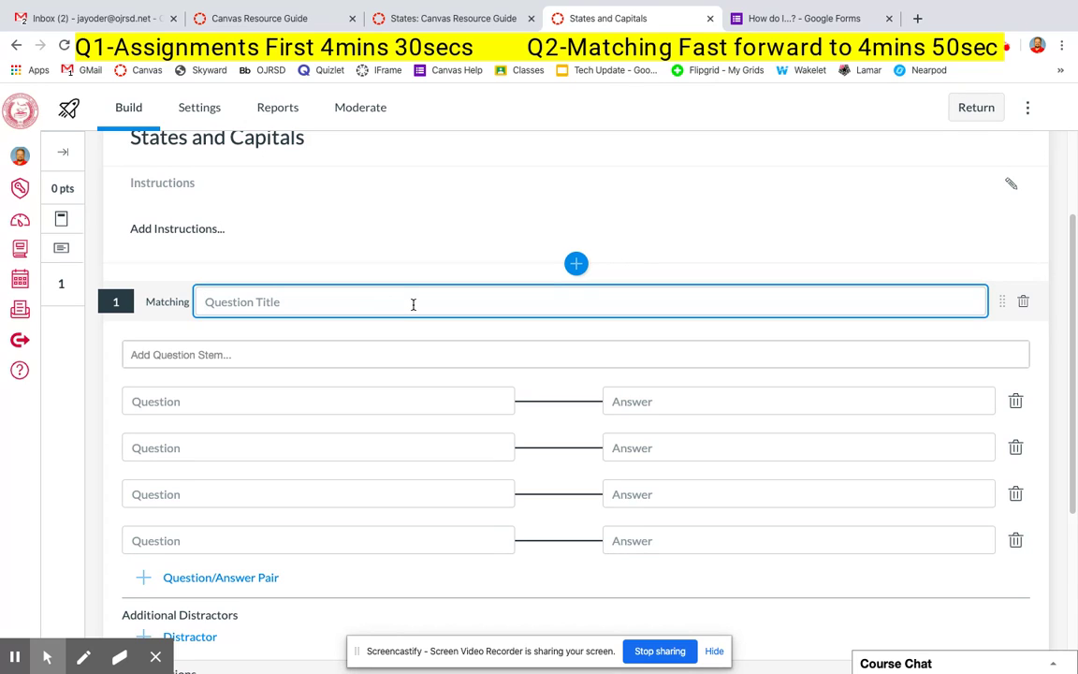
type("Unit 1")
left_click(210, 359)
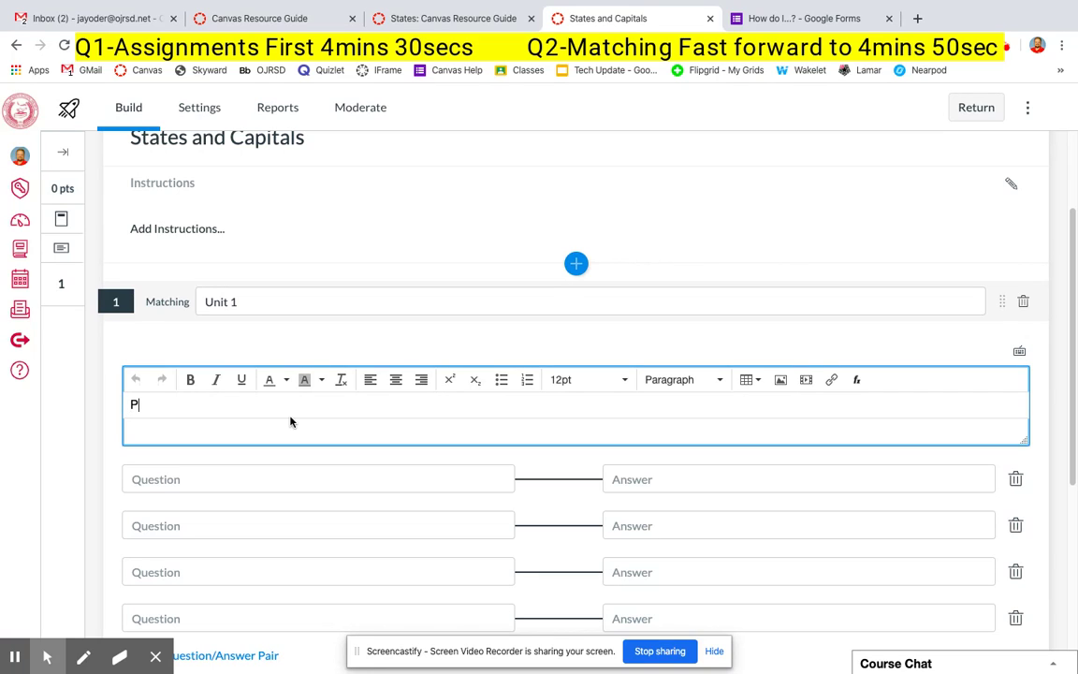
type("lease macth state to capital.")
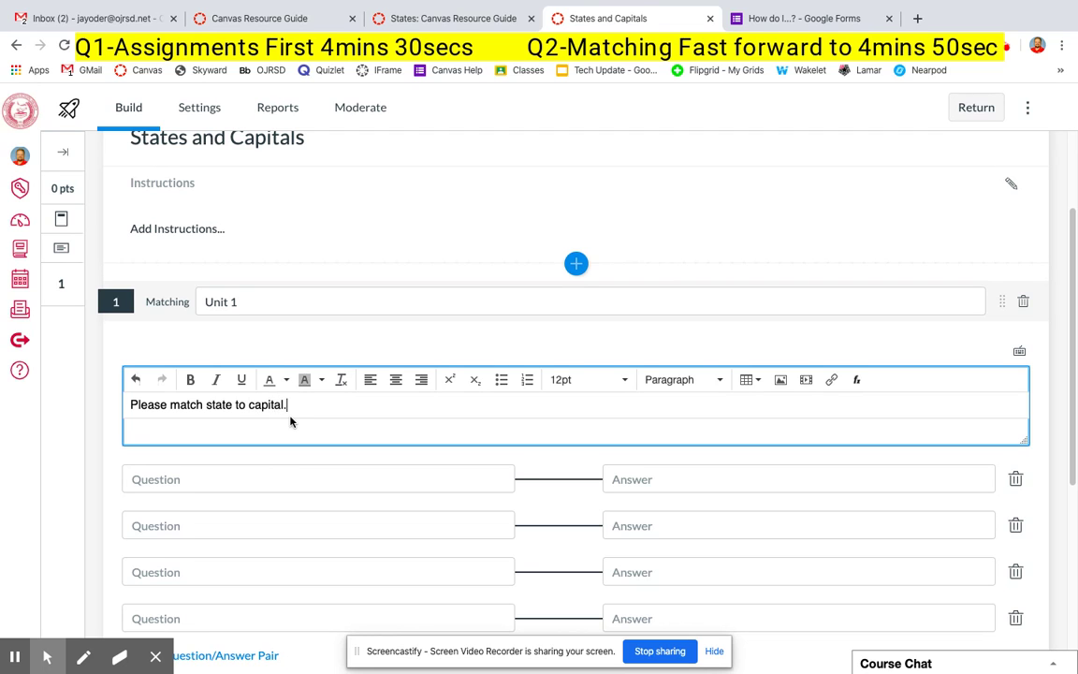
Fill the first two question/answer pairs with PA matched to Harrisburg and CA matched to Sacramento
scroll(290, 421, "down", 2)
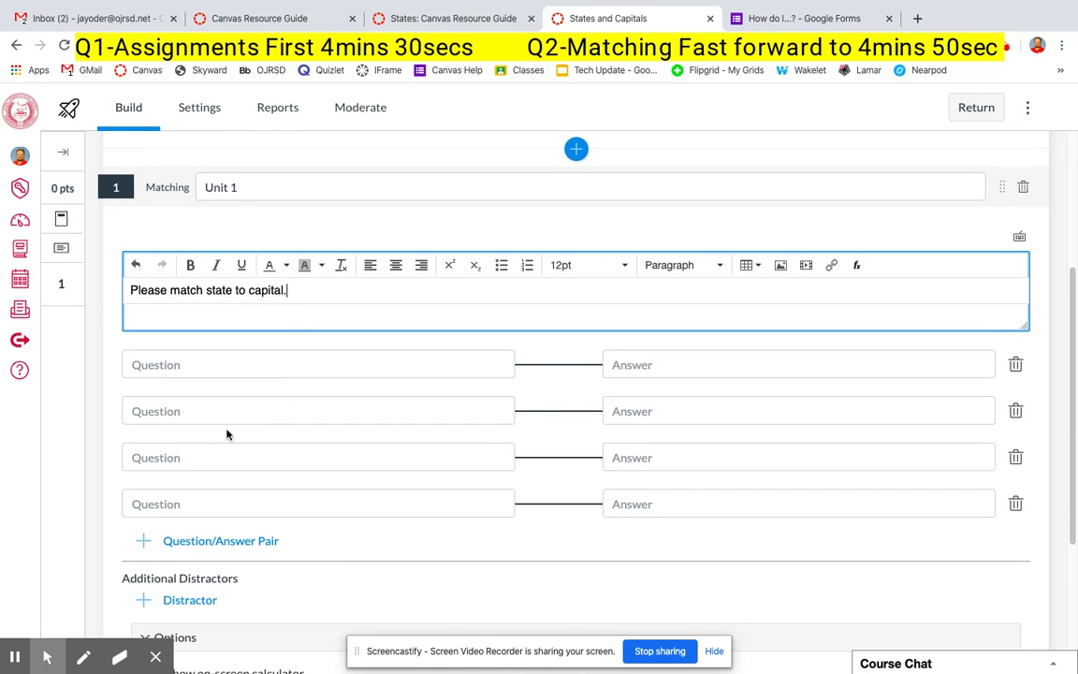
left_click(160, 365)
type("PA")
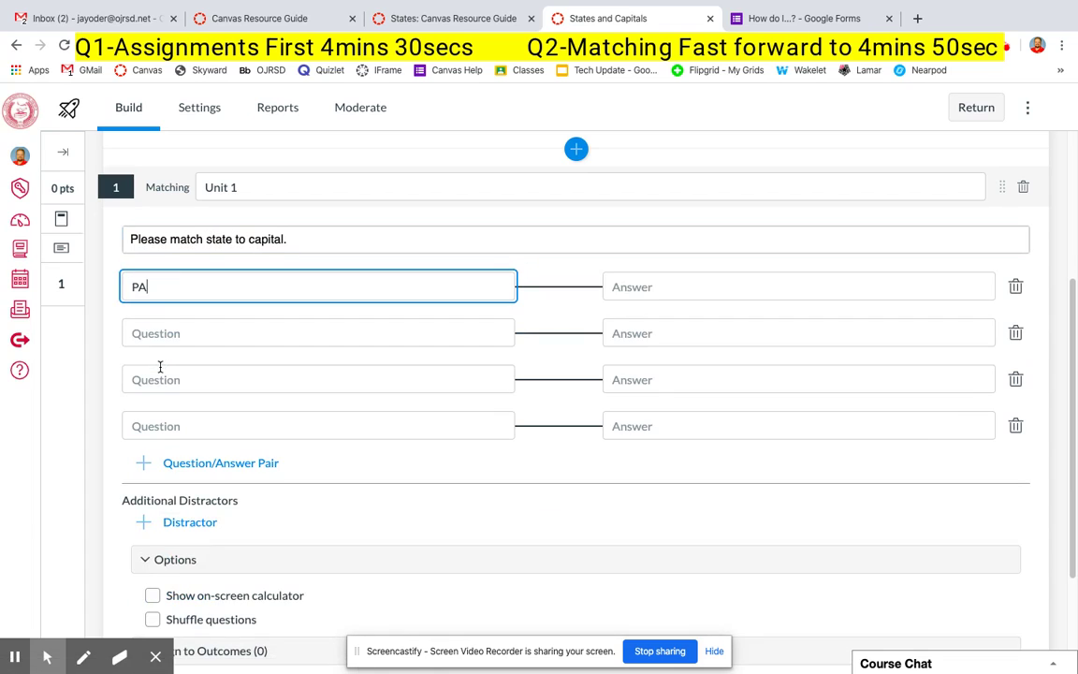
left_click(666, 287)
type("Ha")
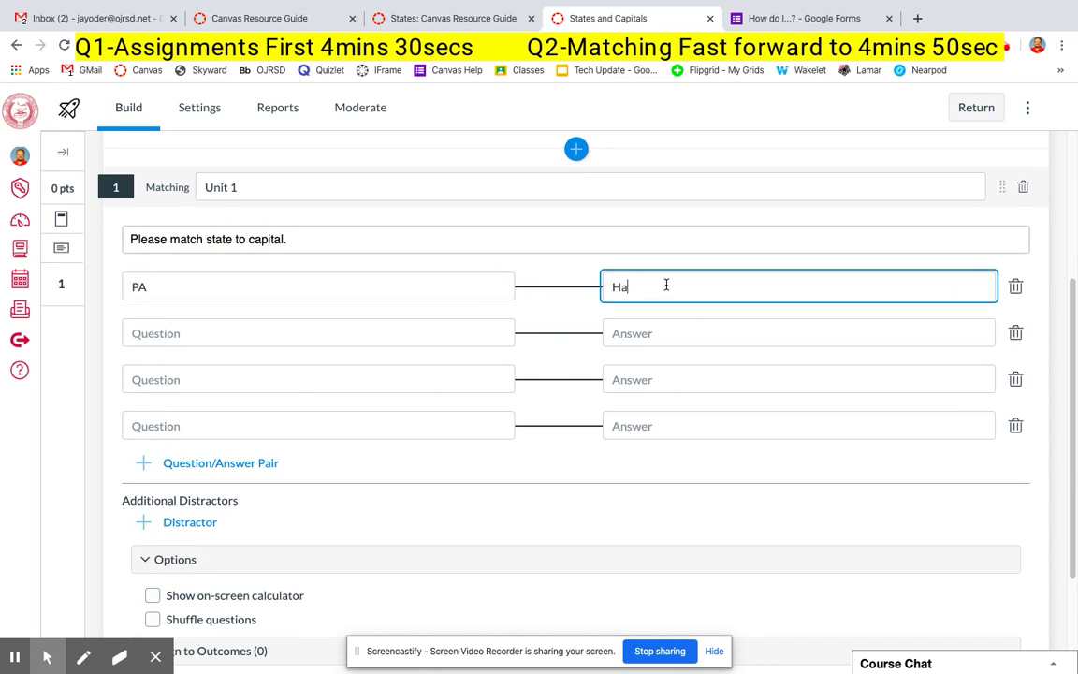
type("rrisburg")
left_click(264, 325)
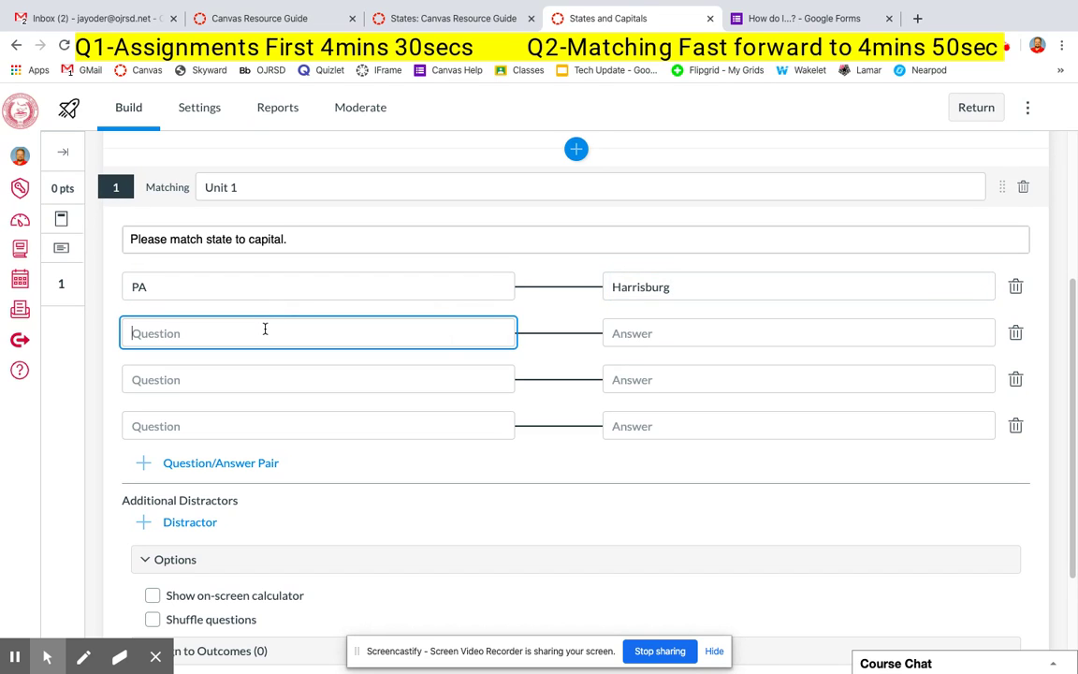
type("CA")
left_click(694, 336)
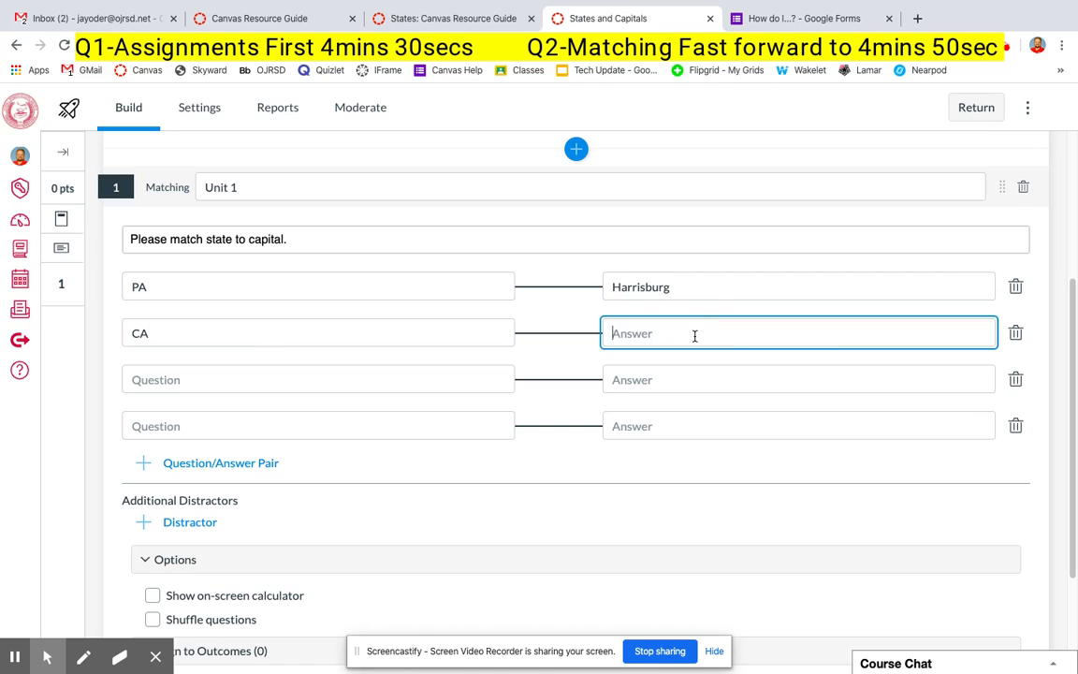
type("Sacramento")
Fill the remaining two question/answer pairs with AK matched to Juneau and OH matched to Columbus
left_click(316, 380)
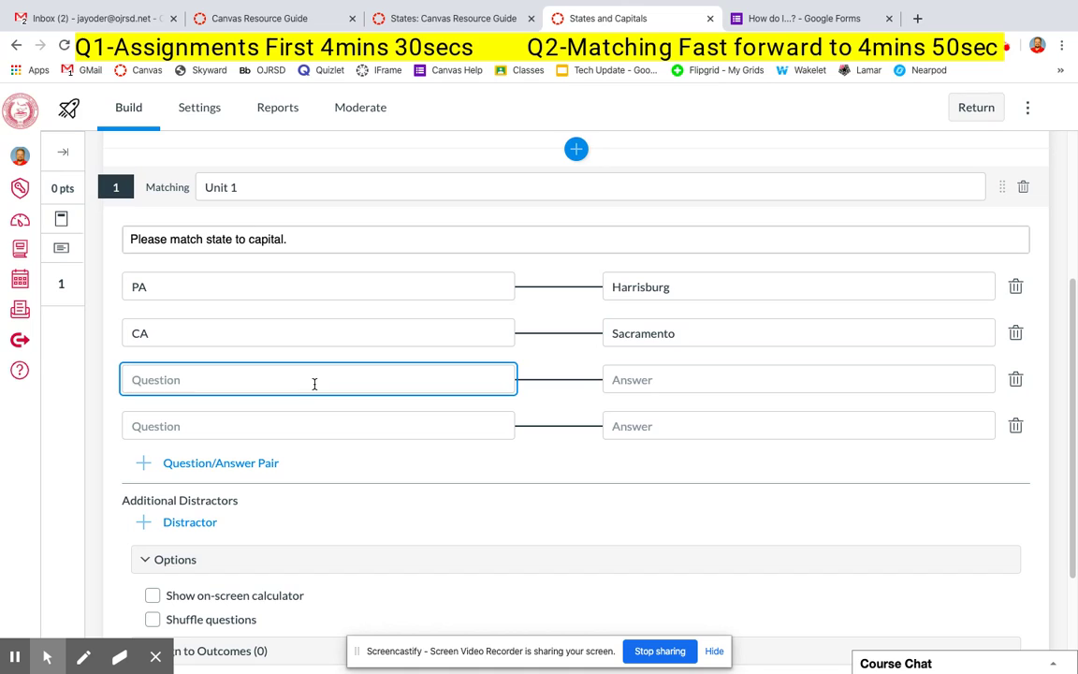
type("AK")
left_click(642, 379)
type("Juneau")
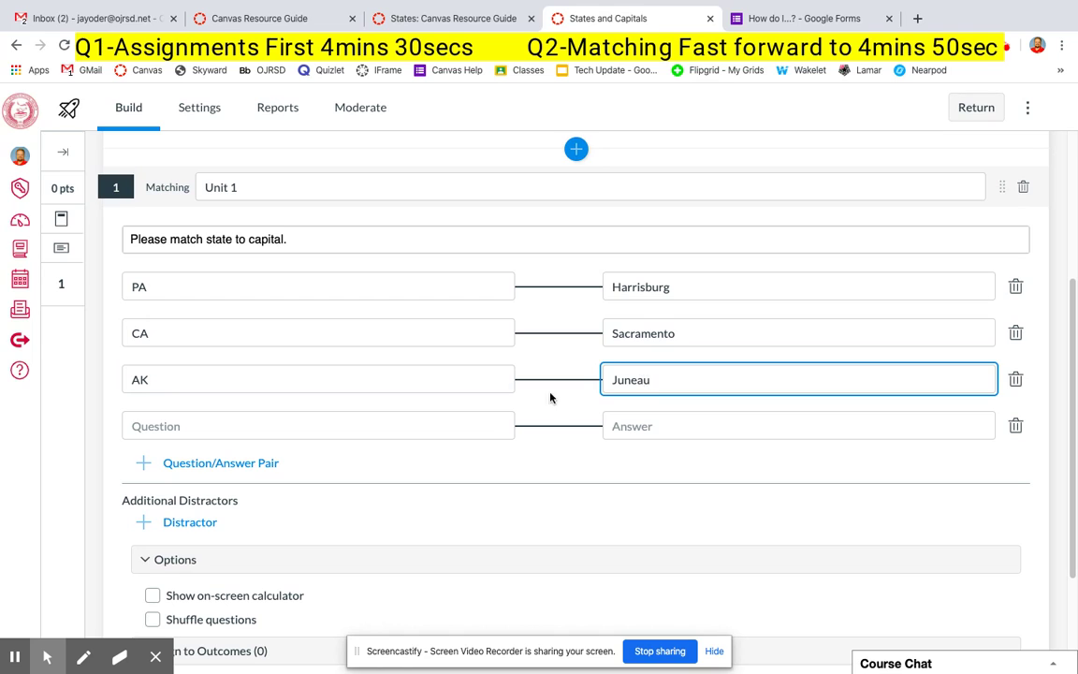
left_click(467, 416)
type("OH")
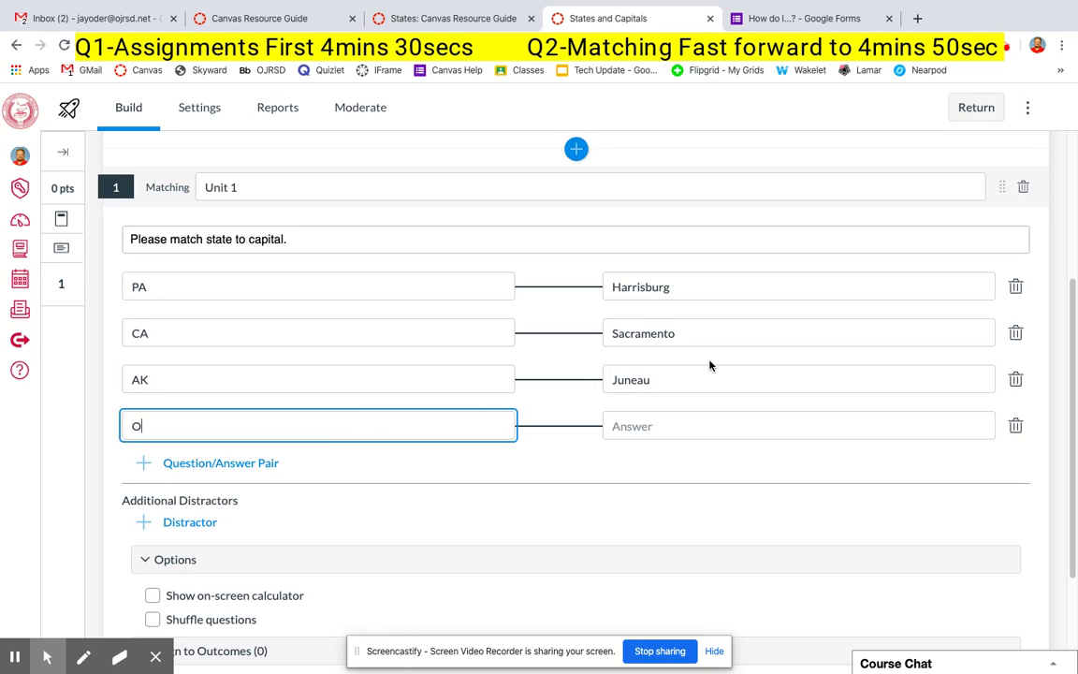
left_click(722, 429)
type("Columbus")
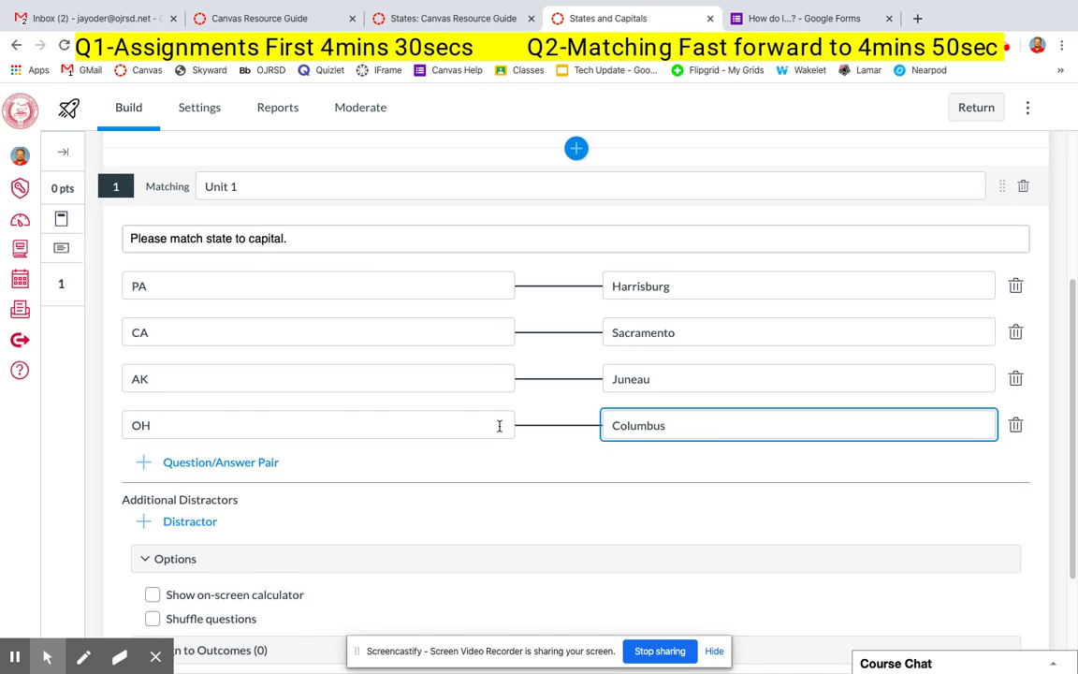
Add the distractors Altoona and Toledo to the state-capital matching question and finish editing it
scroll(499, 427, "down", 2)
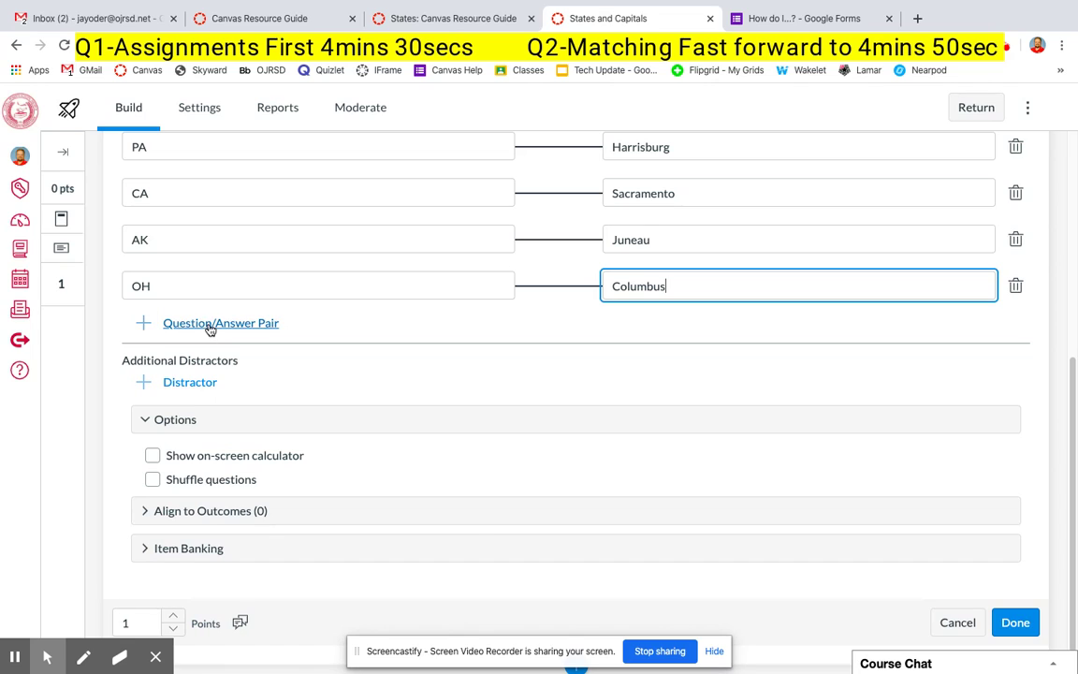
left_click(200, 390)
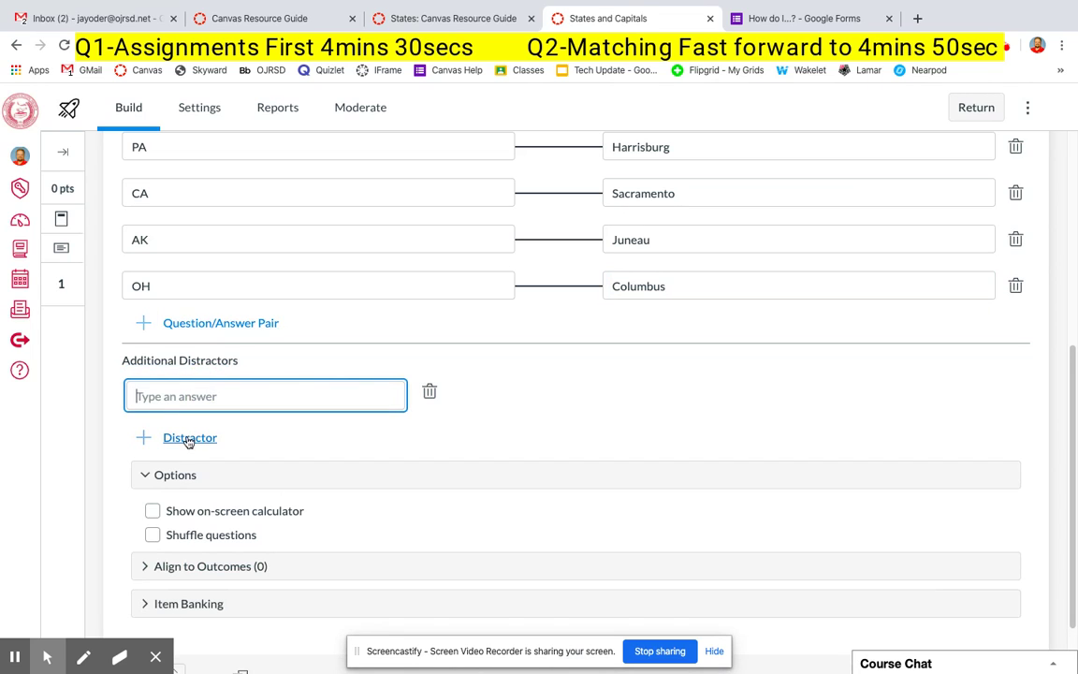
type("Altoona")
left_click(203, 437)
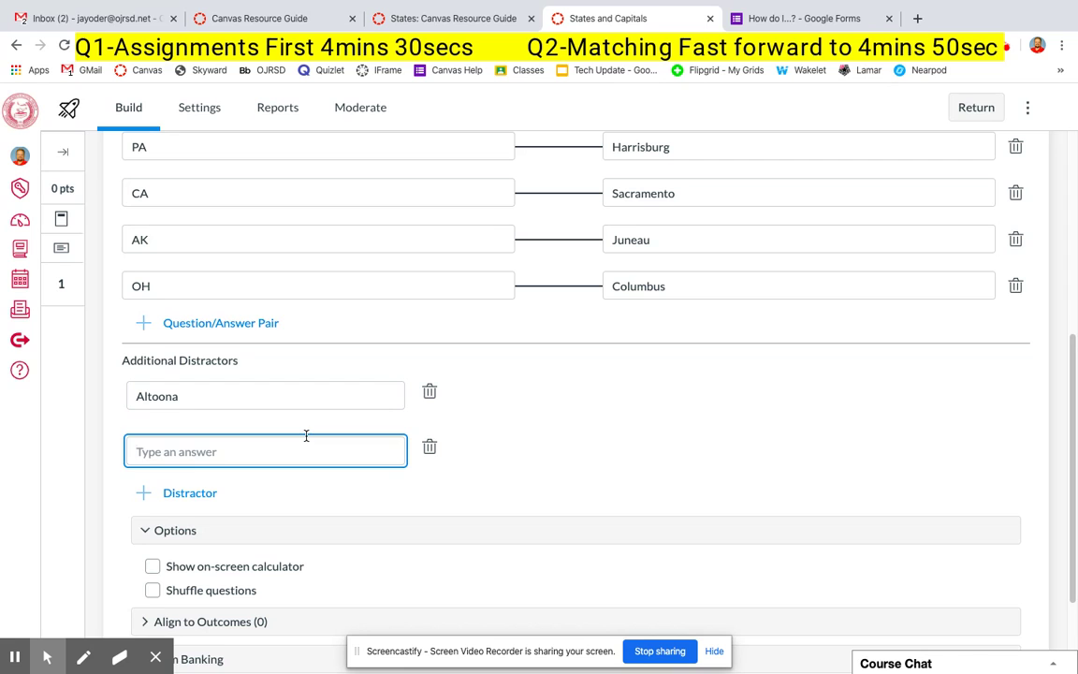
type("Toledo")
scroll(561, 440, "down", 3)
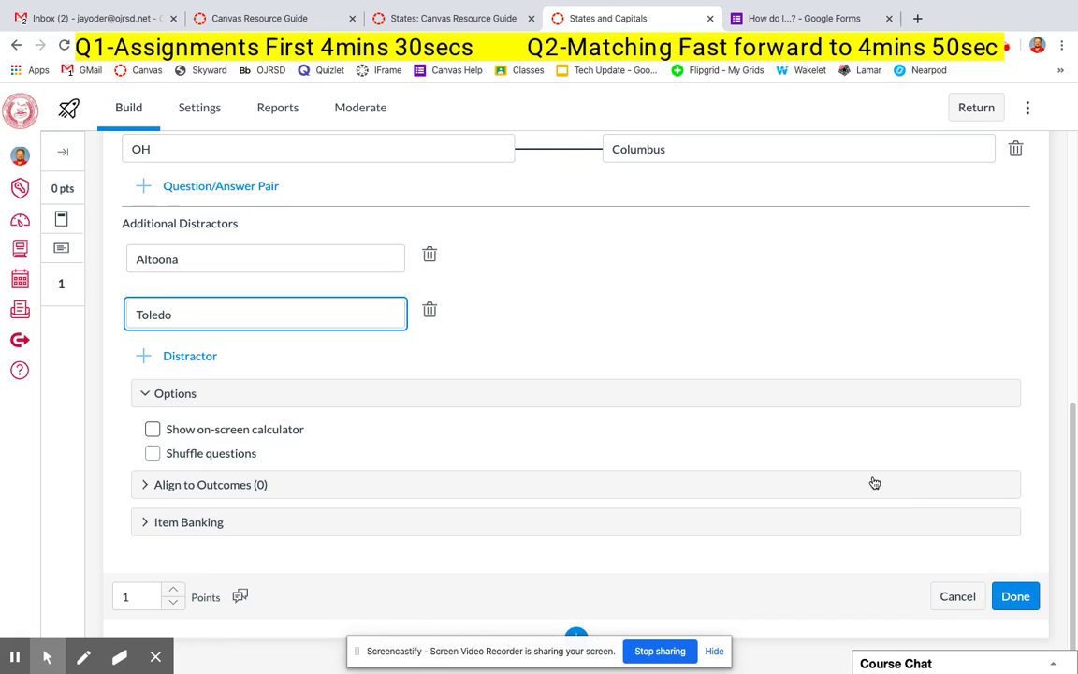
left_click(1016, 596)
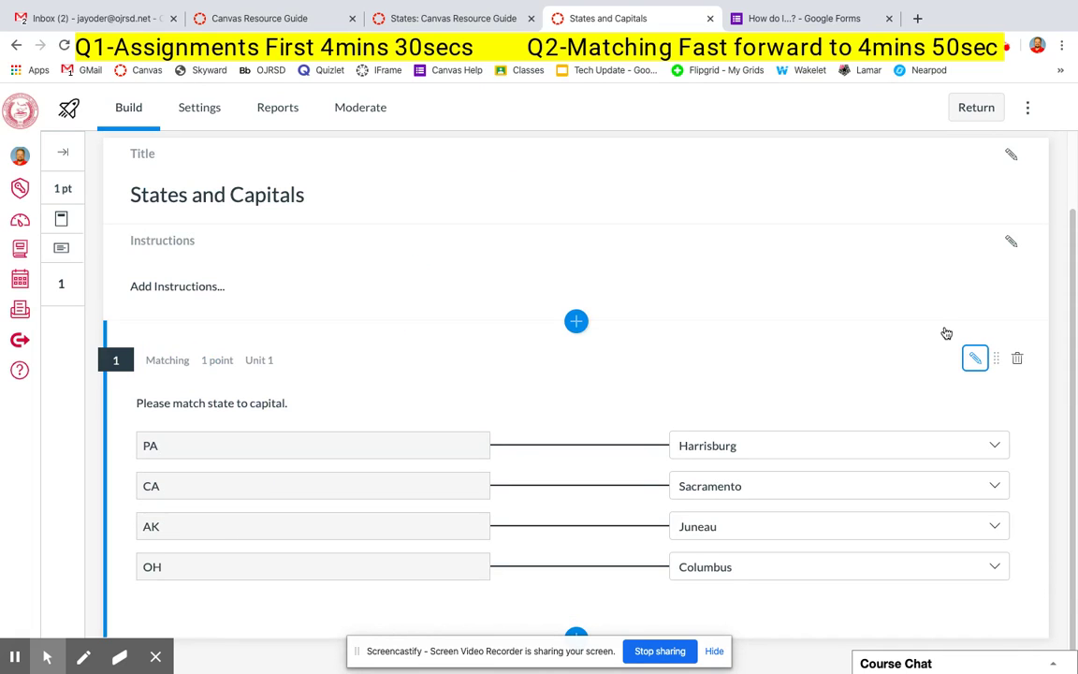
Preview the States and Capitals quiz and answer PA with Harrisburg, CA with Columbus, AK with Juneau and OH with Harrisburg
scroll(882, 351, "up", 2)
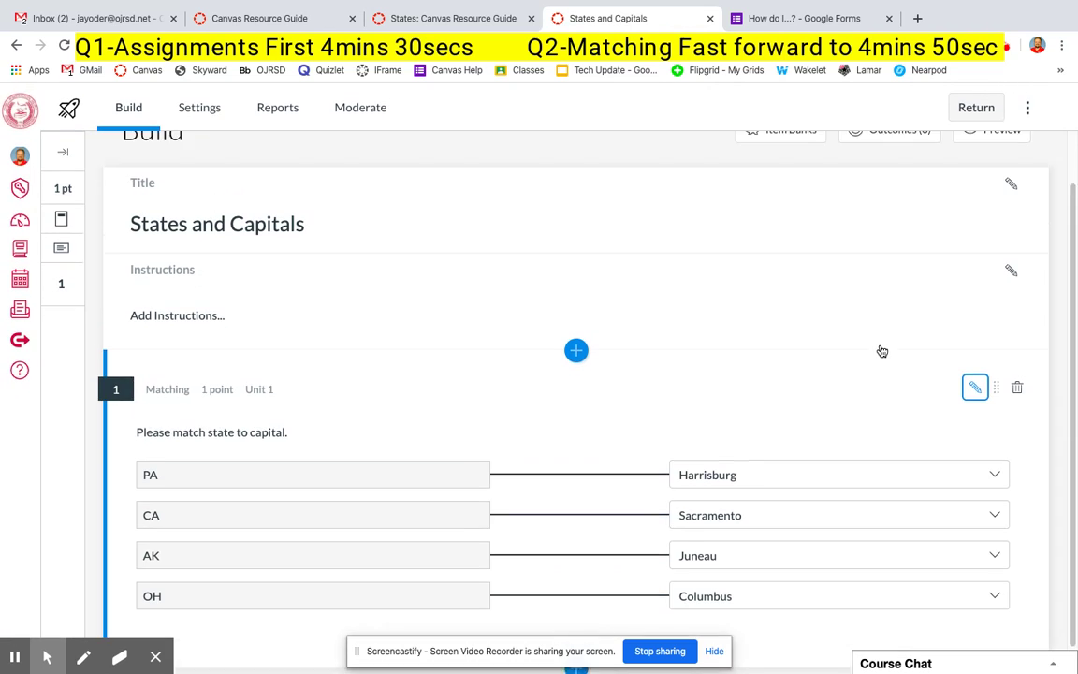
left_click(977, 192)
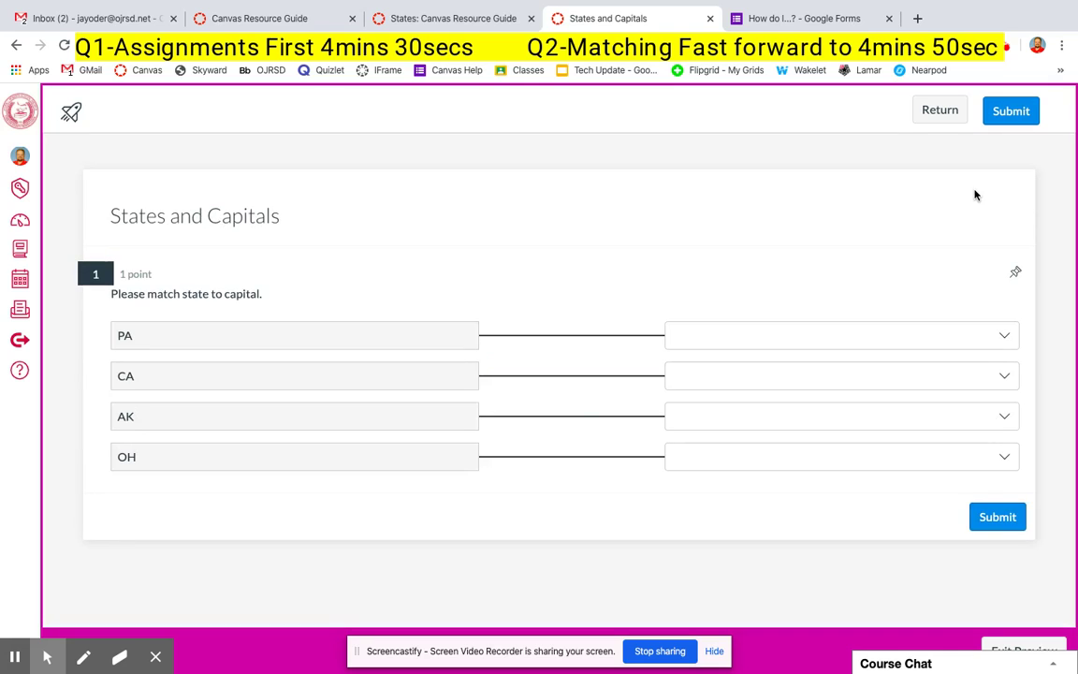
left_click(723, 336)
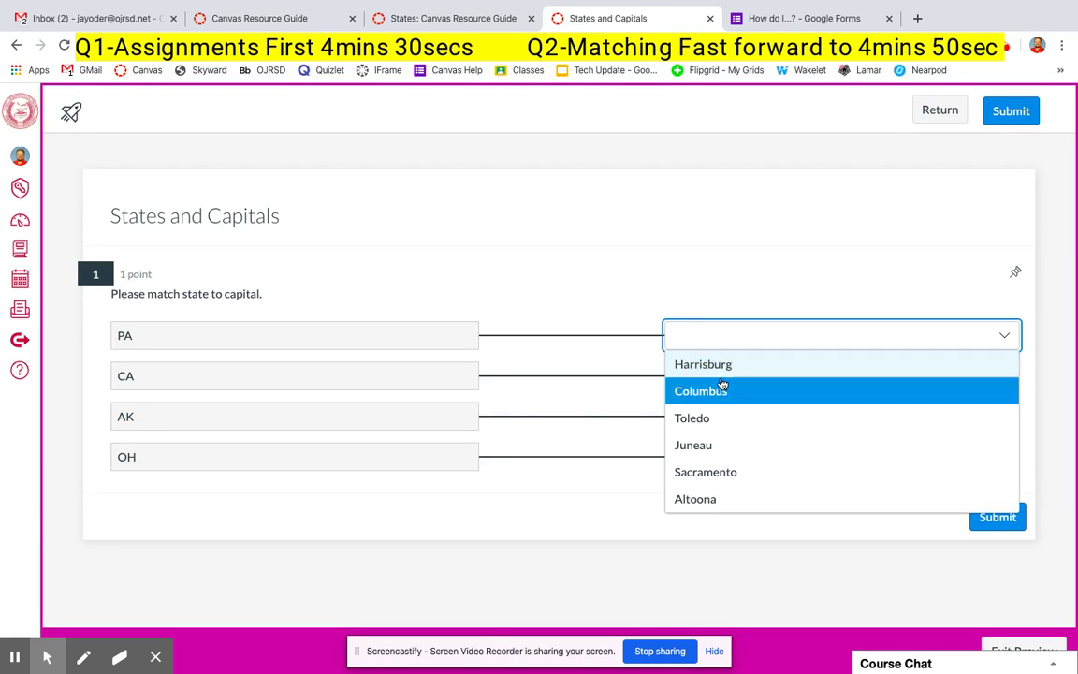
left_click(717, 364)
left_click(722, 374)
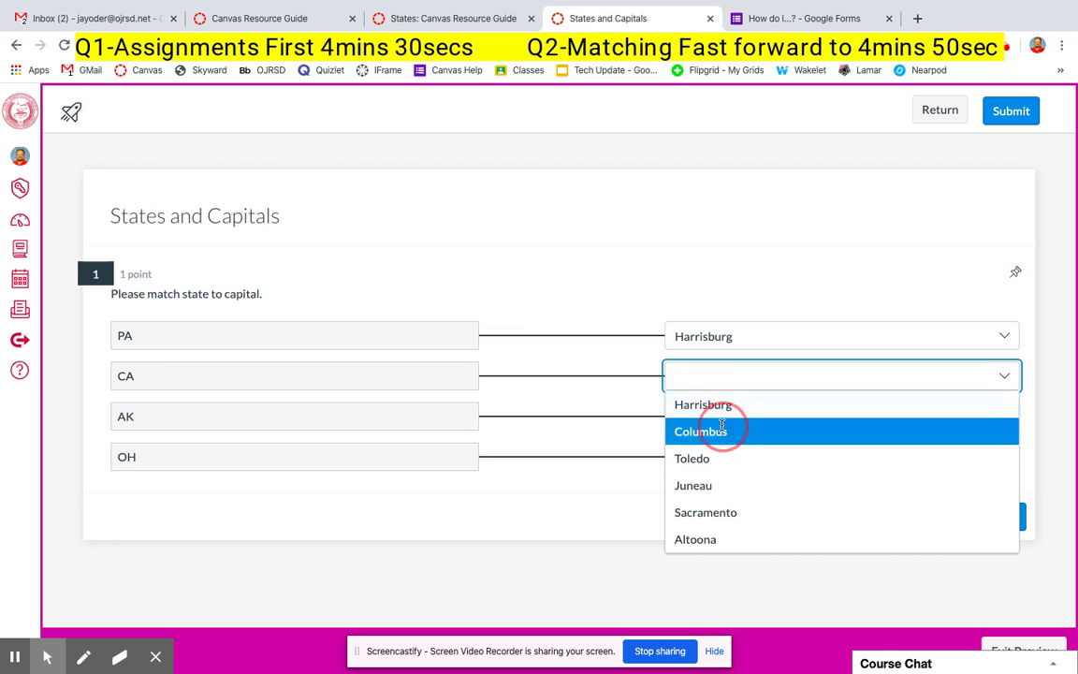
left_click(720, 431)
left_click(720, 419)
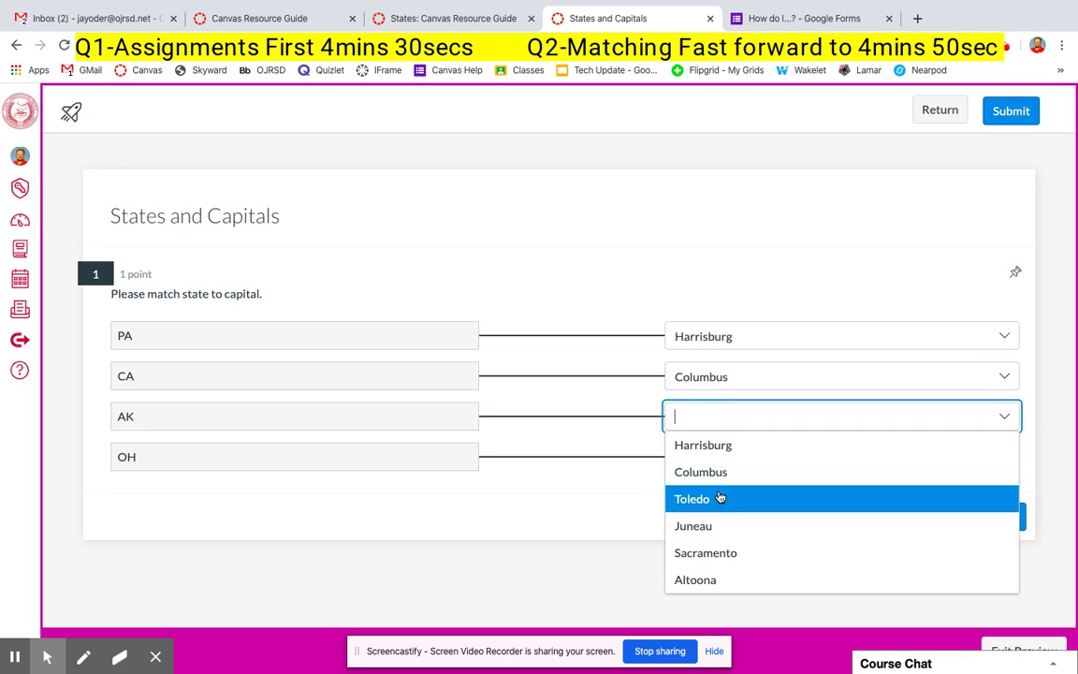
left_click(721, 529)
left_click(710, 462)
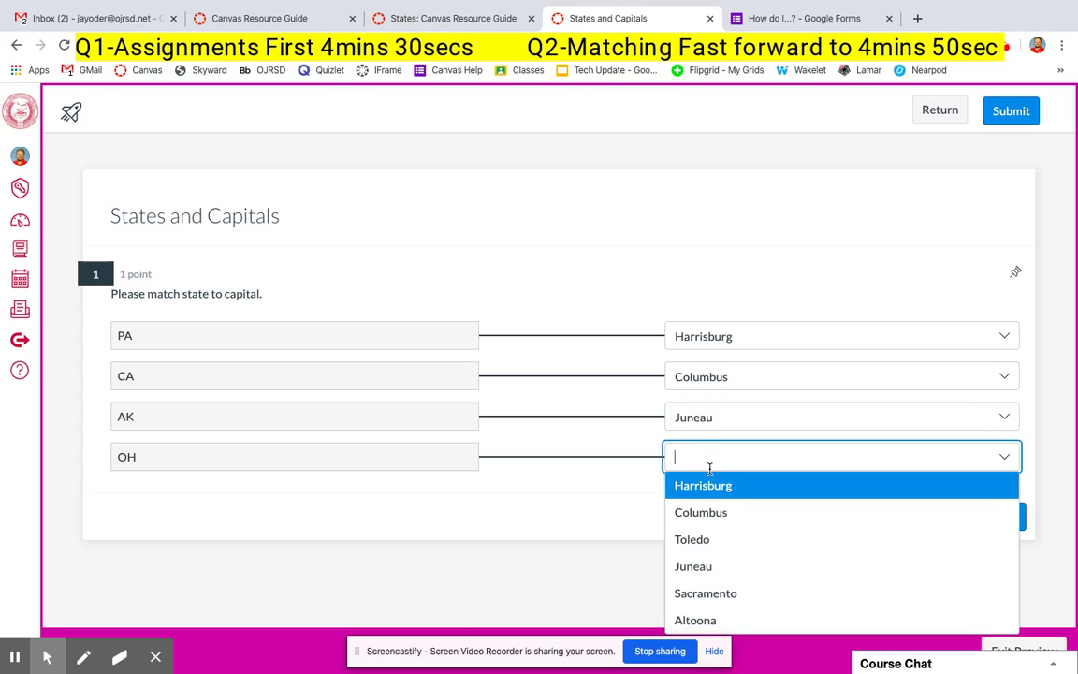
left_click(711, 487)
Submit the preview attempt, confirming the submission, and review the graded state-capital matches in the results
left_click(1006, 520)
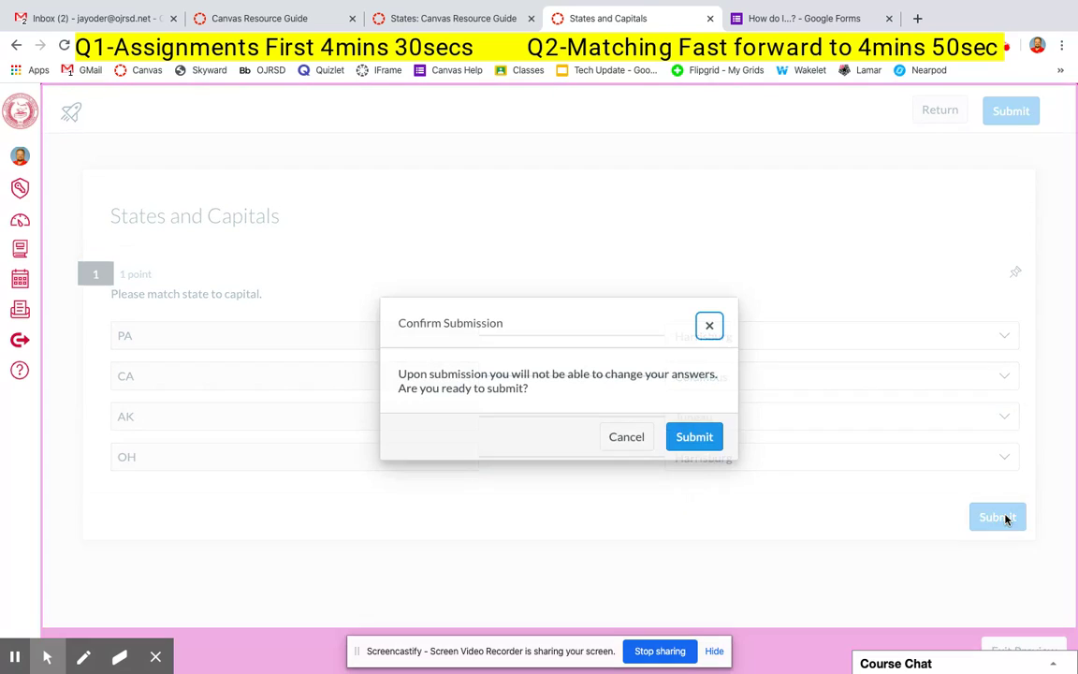
left_click(715, 447)
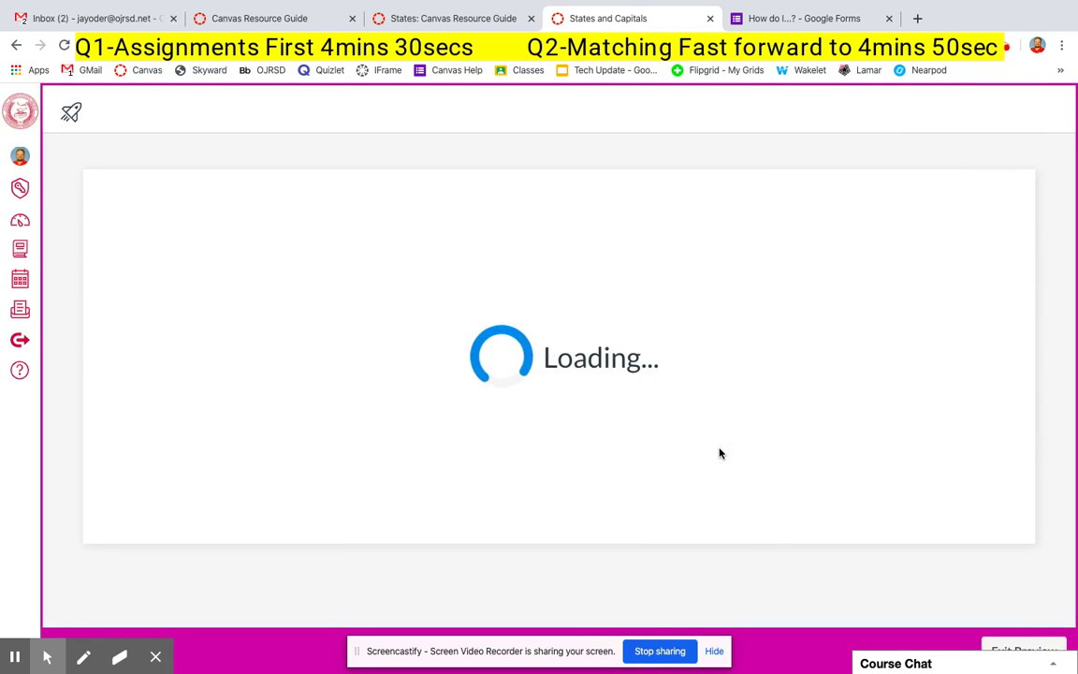
scroll(720, 453, "down", 2)
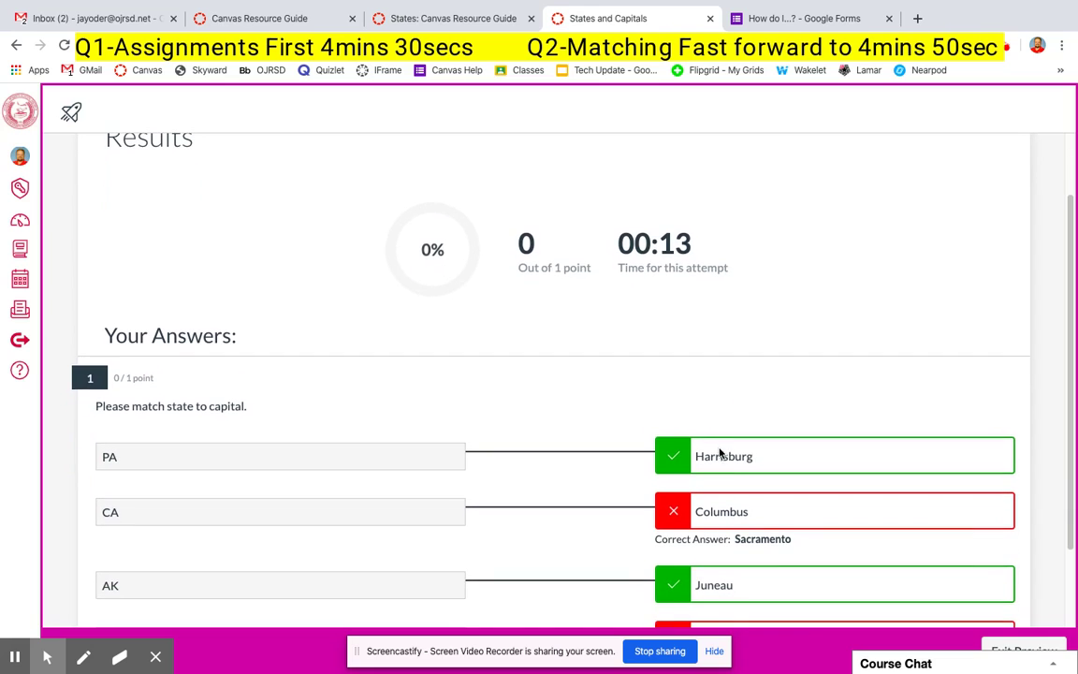
scroll(656, 318, "down", 2)
scroll(669, 326, "down", 1)
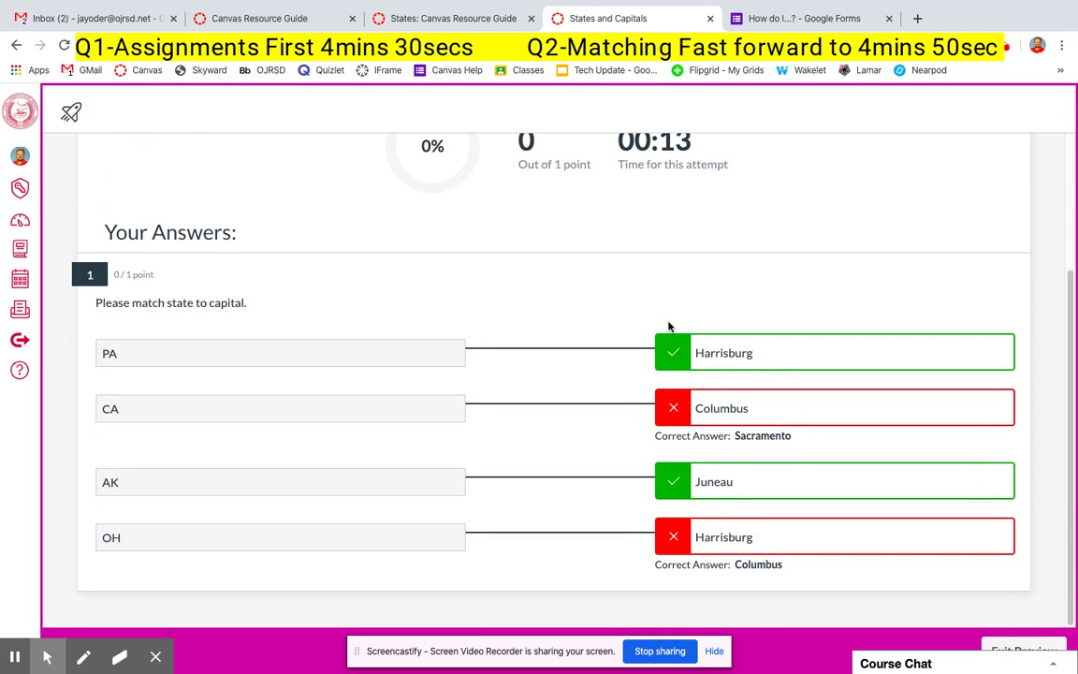